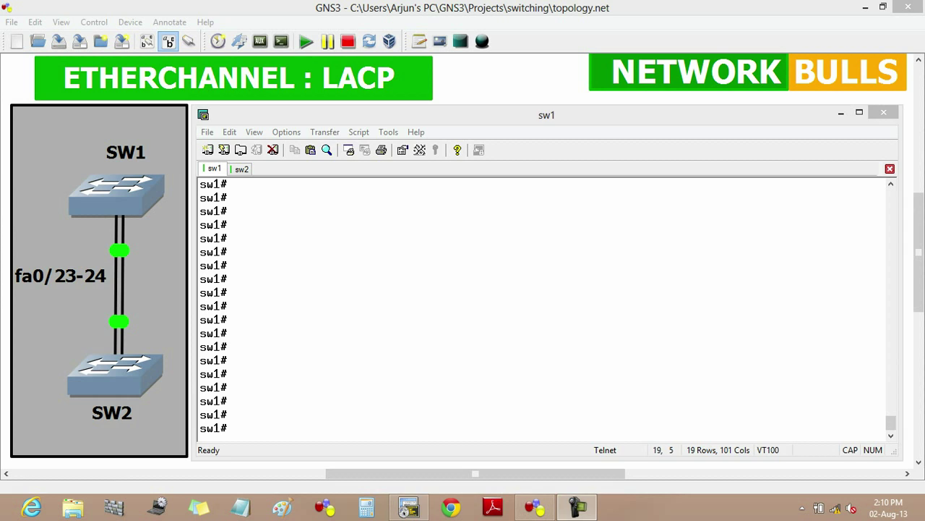
Step: Enter global configuration mode on the sw1 console
key("alt+Tab")
type("CONF T")
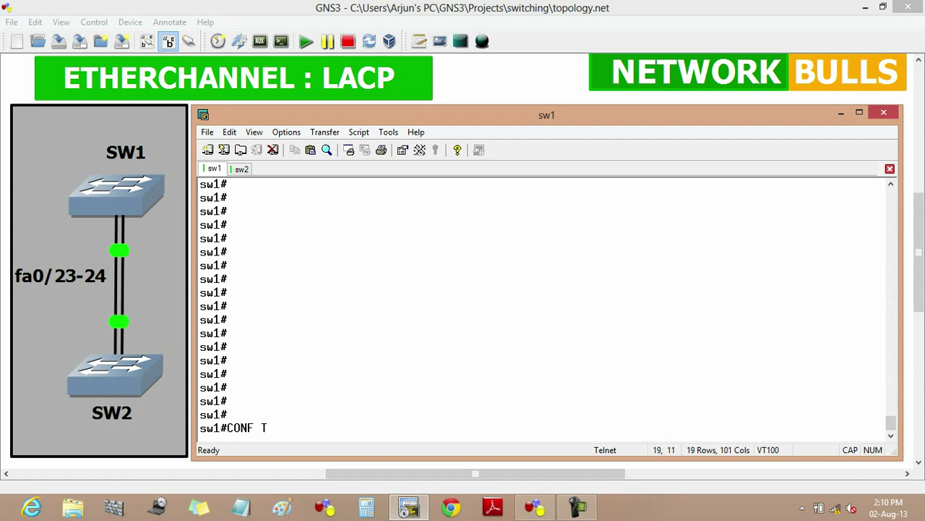
key("Return")
key("Caps_Lock")
Step: Open interface range fa0/23-24 for configuration on sw1
type("int ra")
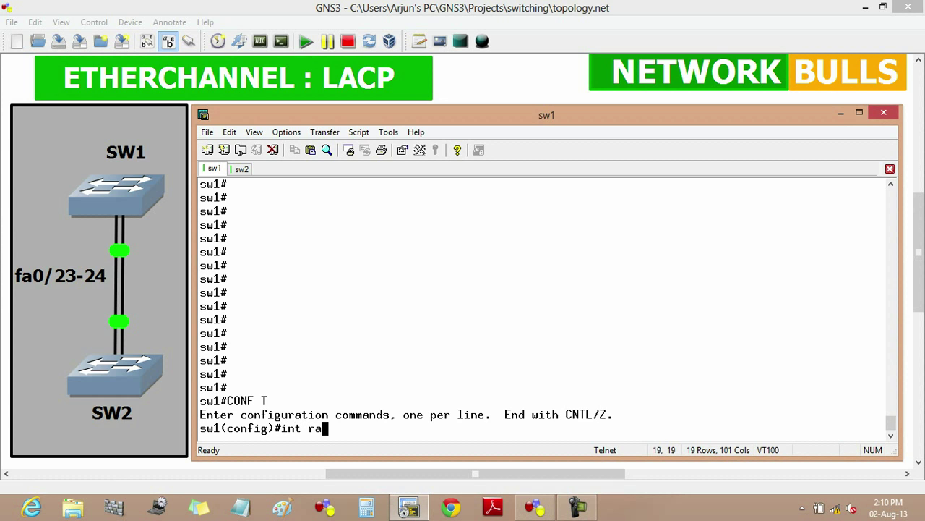
key("Tab")
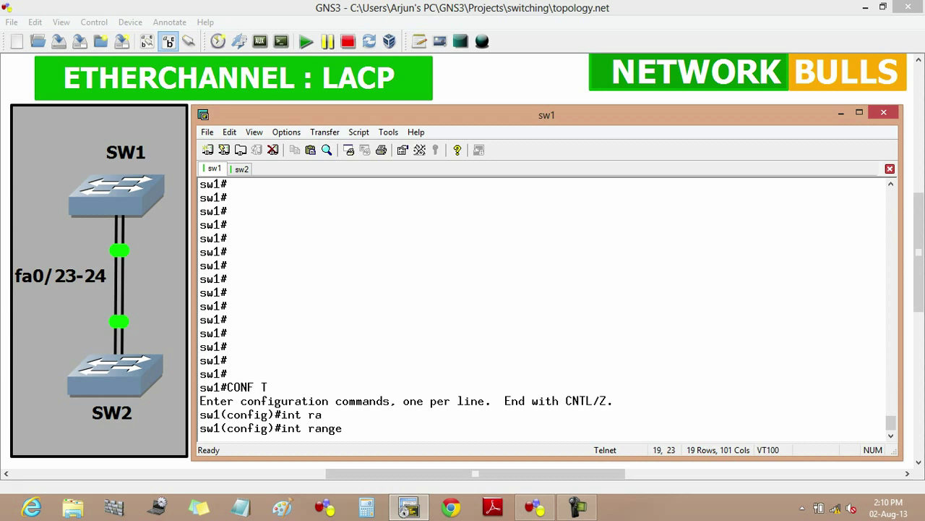
type("fa0/23-24")
key("Return")
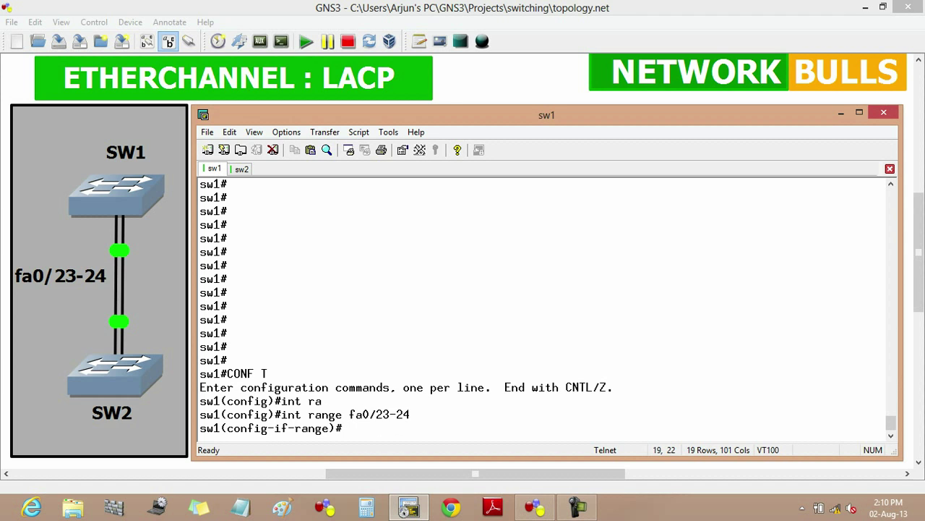
Step: Assign sw1's fa0/23-24 interfaces to channel-group 1 in LACP active mode
type("ch")
type("chan")
key("Tab")
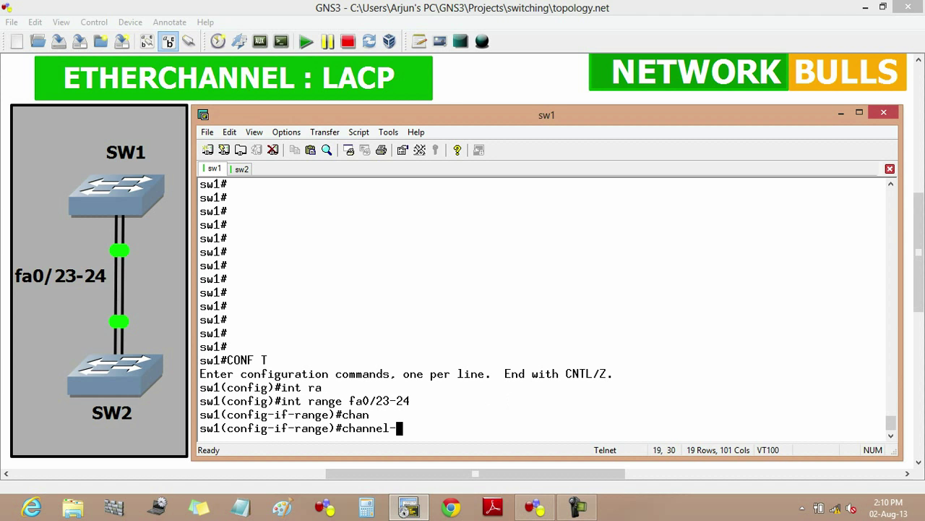
type("d")
key("BackSpace")
type("gr")
key("Tab")
type("1 mo")
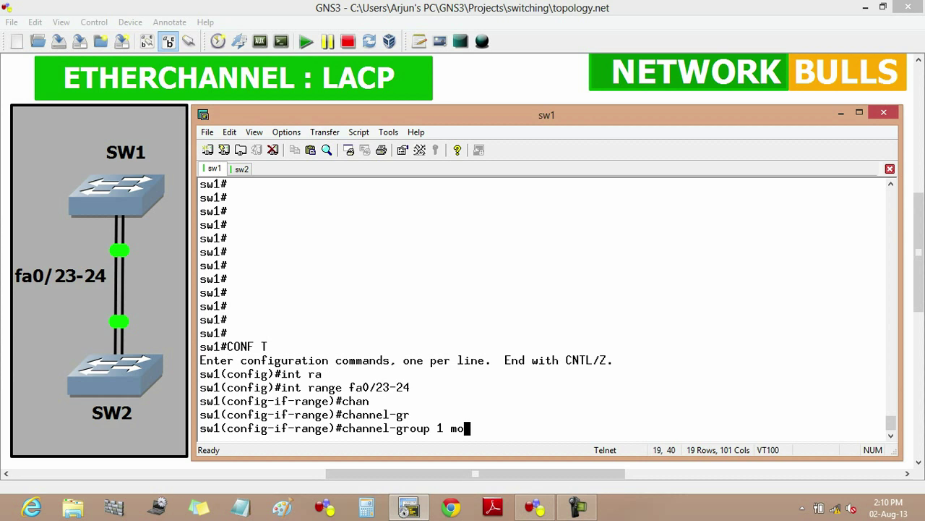
type("de act")
key("Tab")
key("Return")
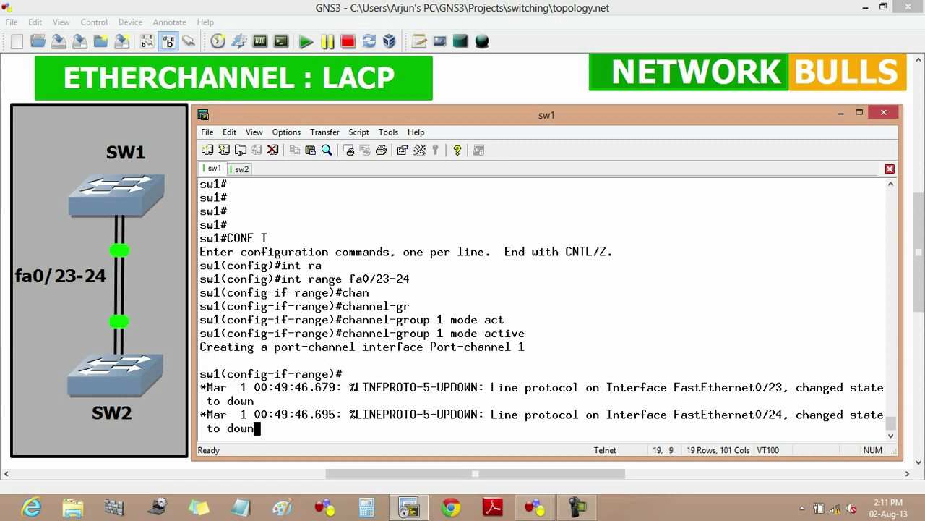
key("Return")
key("Return")
key("Return")
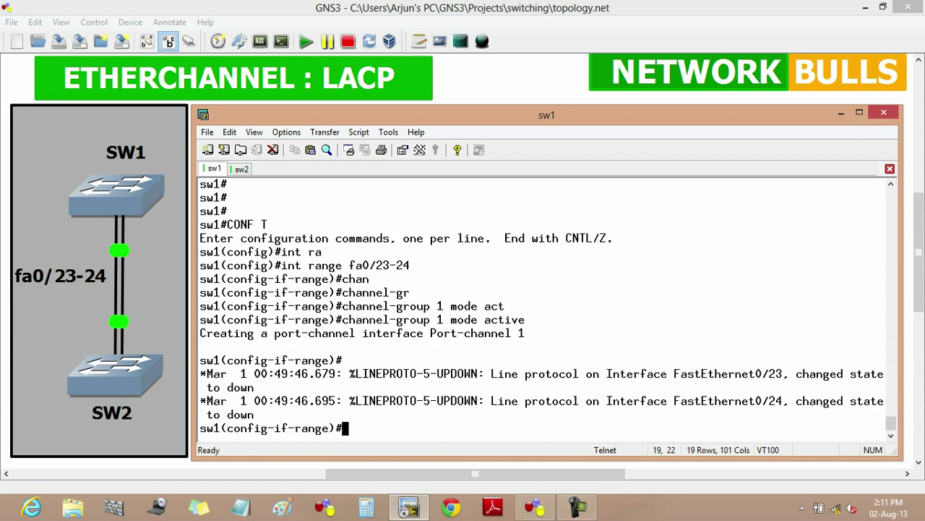
Step: Leave the interface range on sw1 and open interface port-channel 1 for configuration
type("exit")
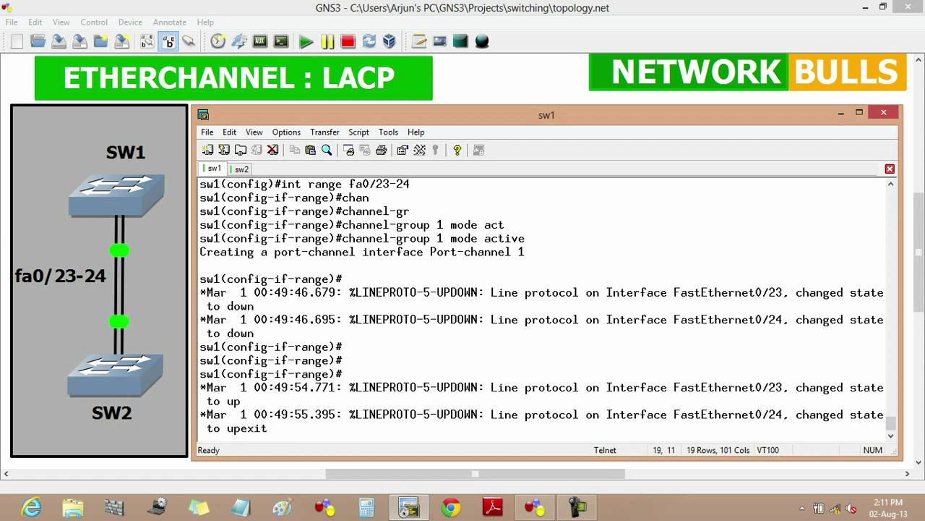
key("Return")
type("int ")
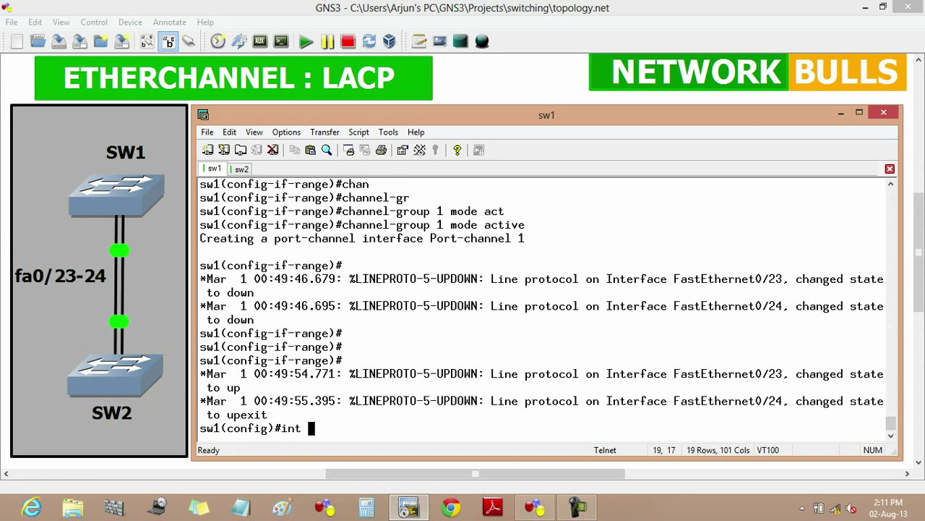
type("port-ch")
key("Tab")
type("1")
key("Return")
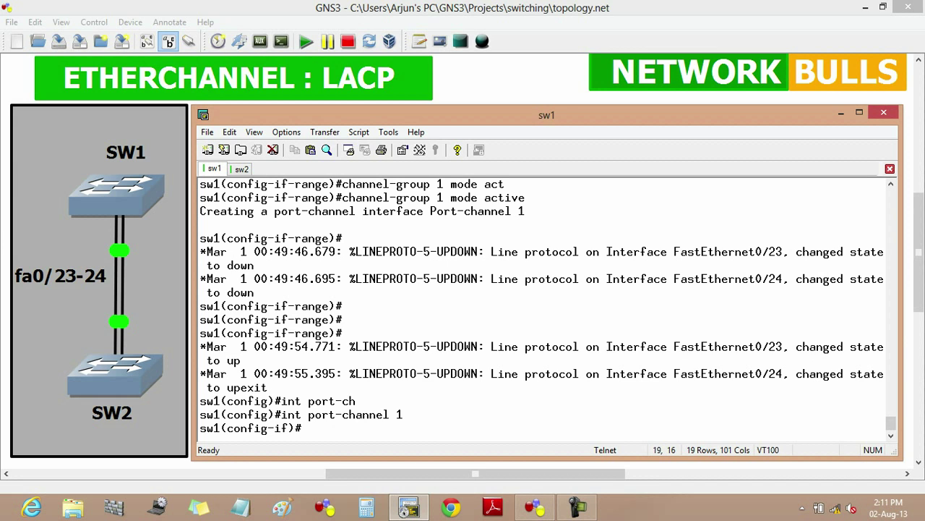
Step: Set the switchport trunk encapsulation of sw1's port-channel 1 to dot1q
type("swit")
type("c")
key("Tab")
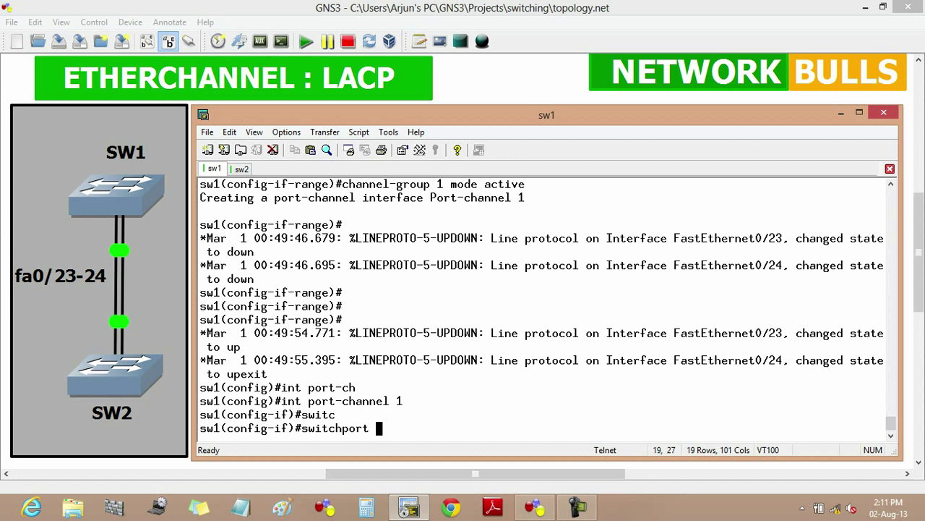
type("tr")
key("Tab")
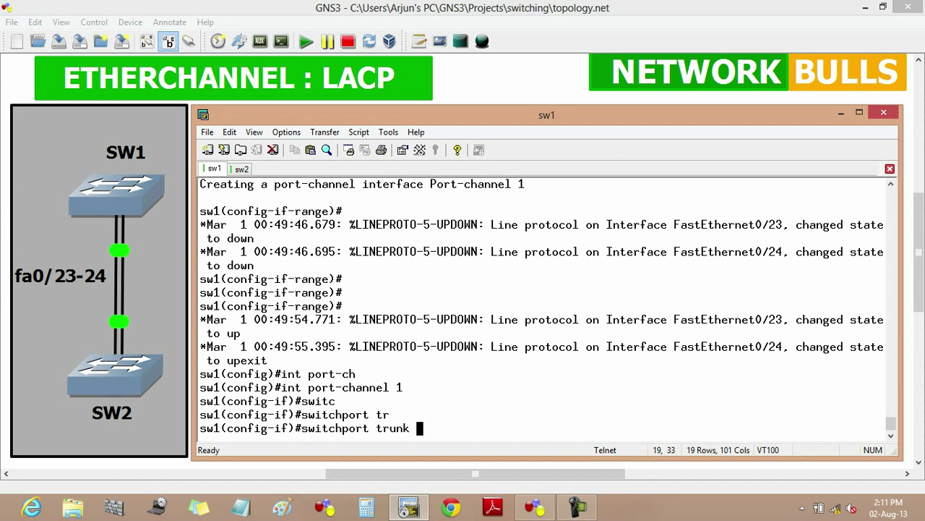
type("en")
key("Tab")
type("do")
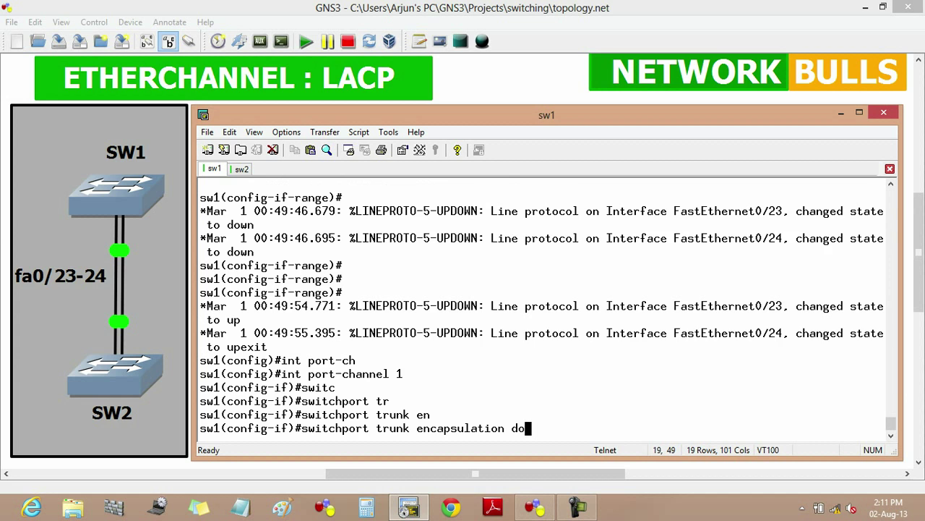
key("Tab")
key("Return")
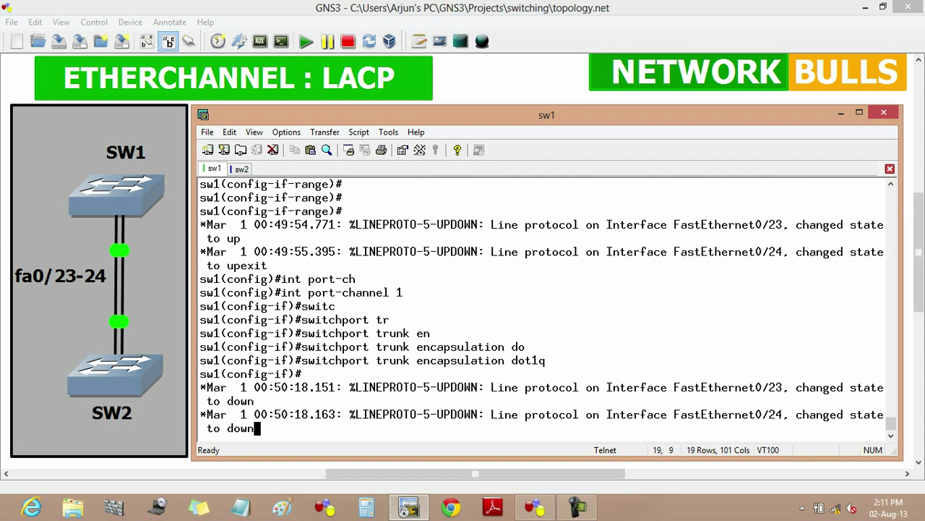
key("Return")
key("Return")
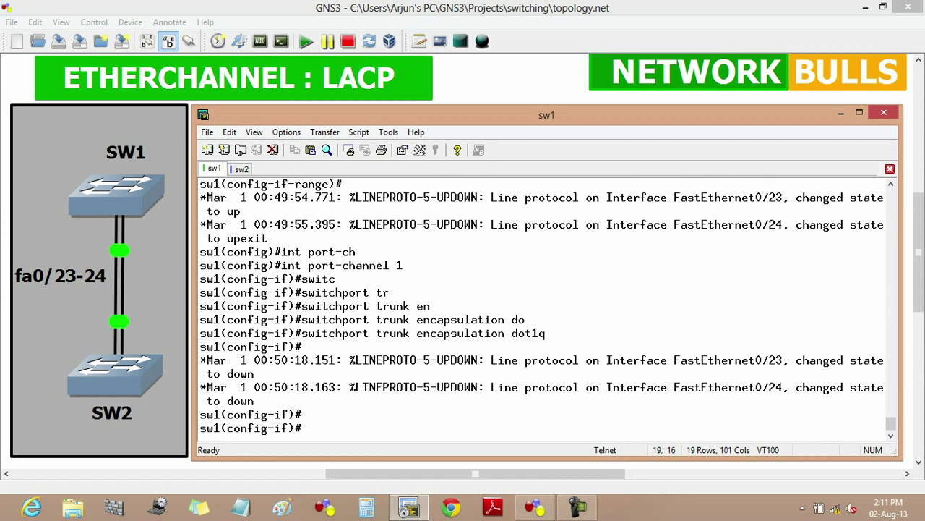
Step: Set sw1's port-channel 1 to switchport mode trunk and exit to global configuration mode
type("swi")
key("Tab")
type("m")
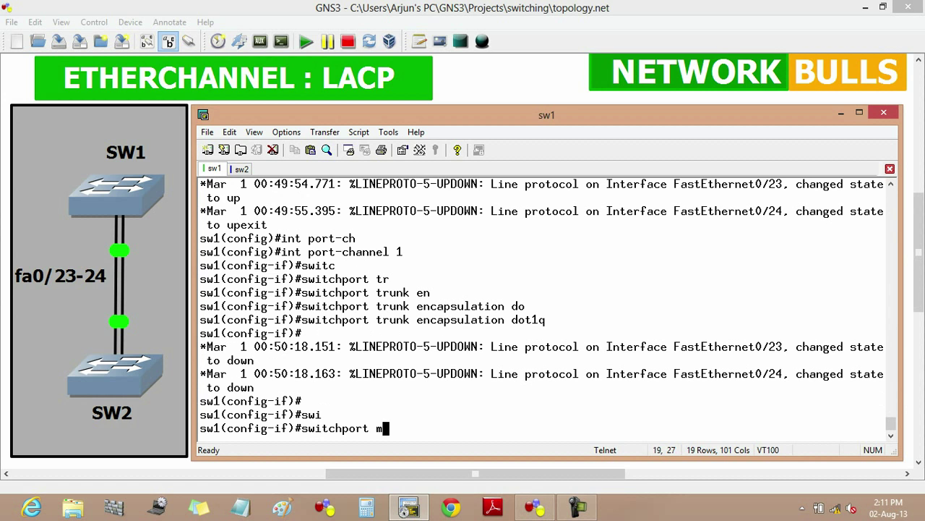
type("od")
key("Tab")
type("trun")
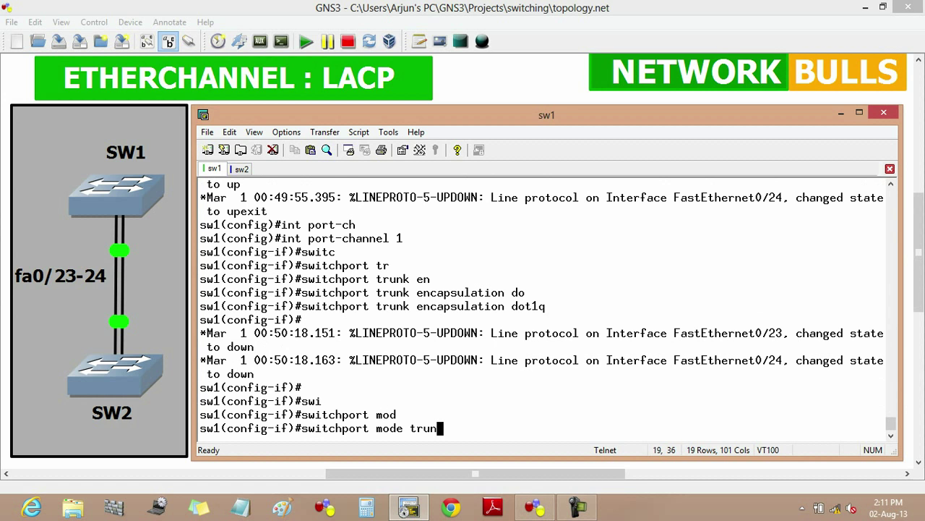
key("Tab")
key("Return")
type("ex")
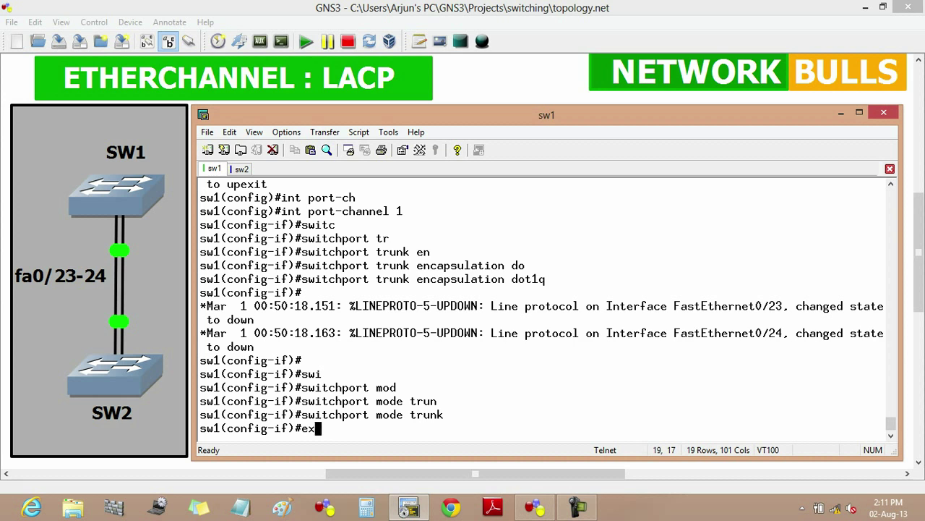
type("it")
key("Return")
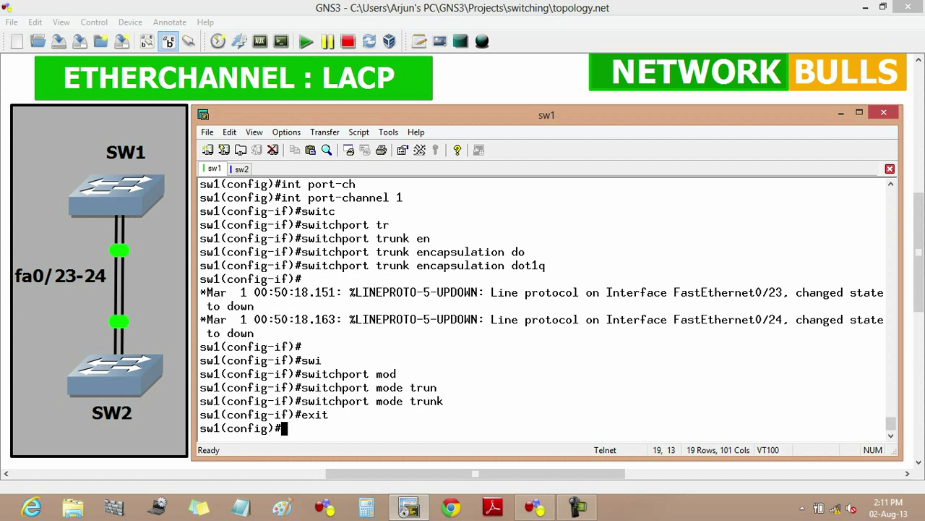
Step: Switch to the sw2 console and enter global configuration mode
key("ctrl+Tab")
key("Return")
key("Return")
key("Return")
key("Return")
key("Return")
key("Return")
key("Return")
key("Return")
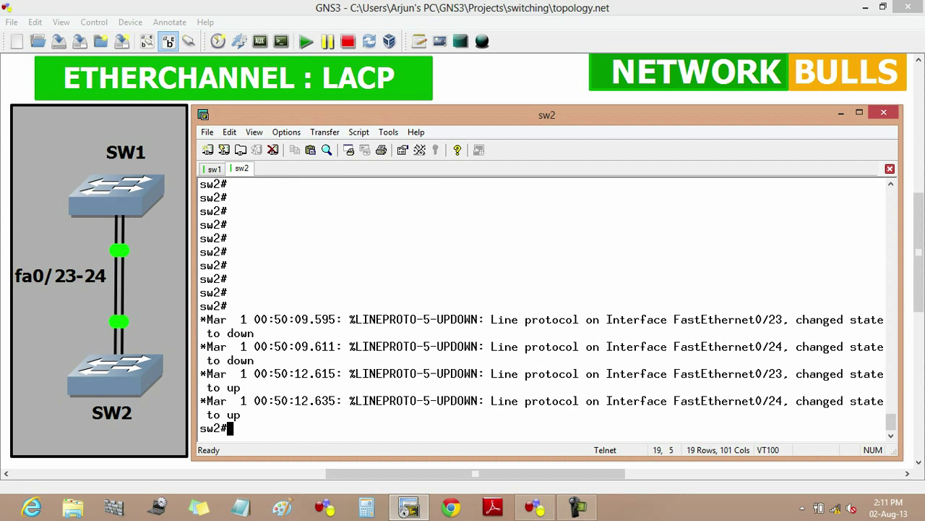
key("Return")
key("Return")
key("Return")
key("Return")
key("Return")
key("Return")
key("Return")
key("Return")
key("Return")
key("Return")
key("Return")
type("conf t")
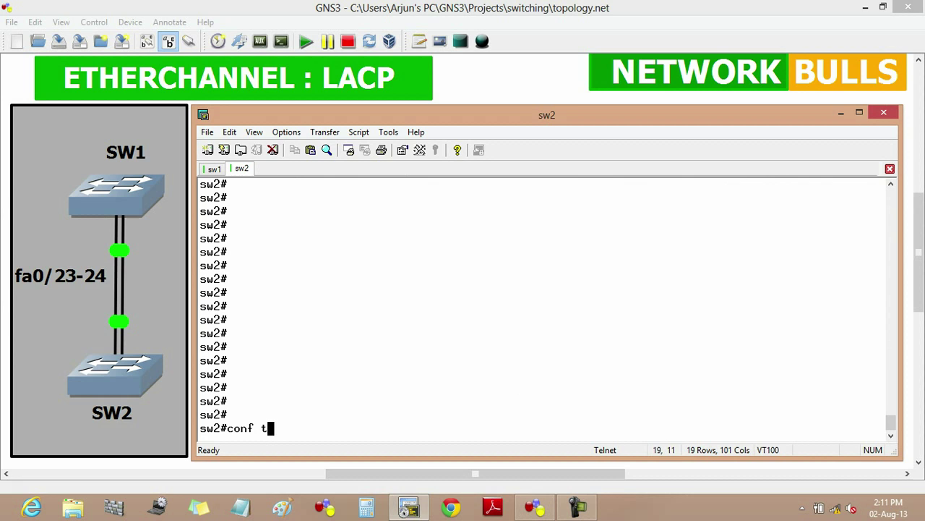
key("Return")
Step: Open interface range fa0/23-24 for configuration on sw2
type("int ra")
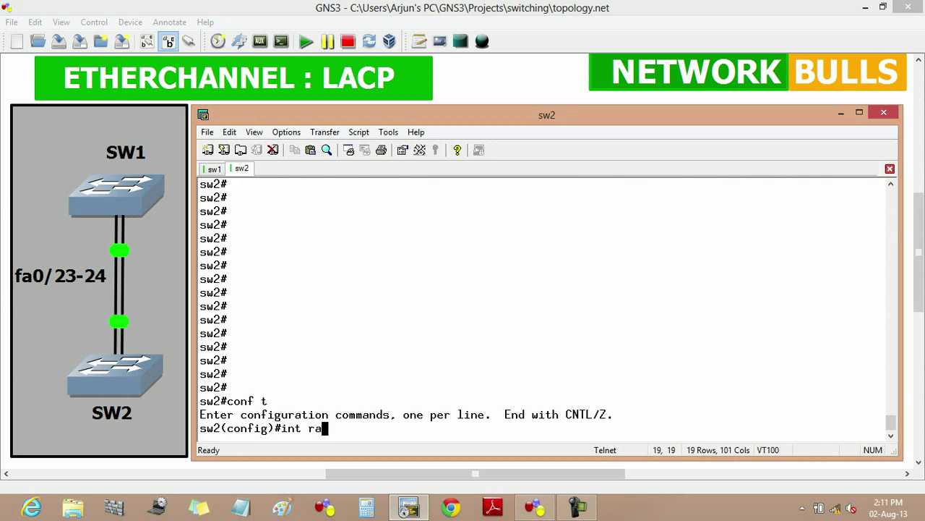
key("Tab")
type("f")
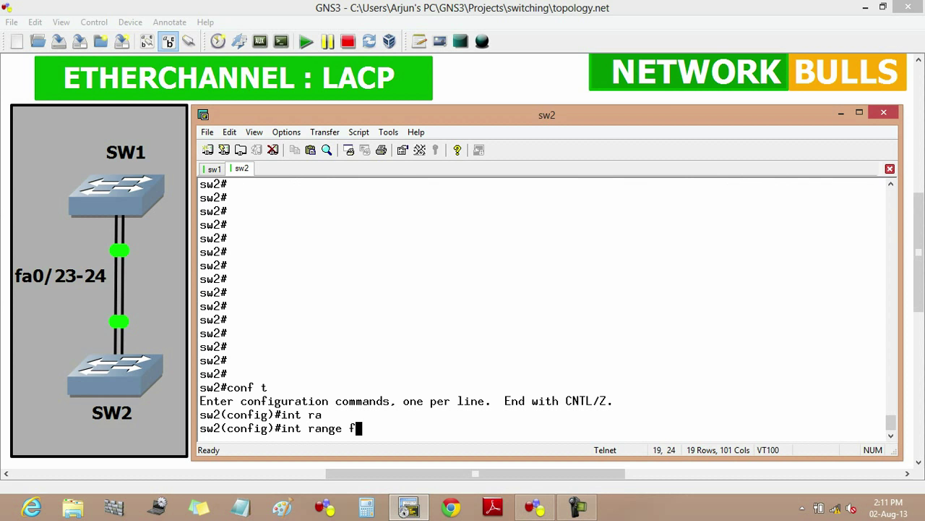
type("a0/23-24")
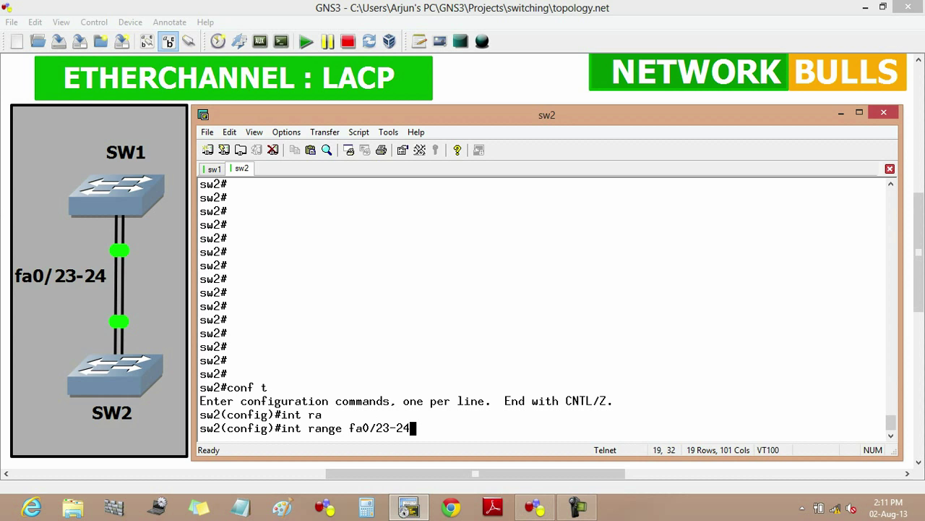
key("Return")
Step: Assign sw2's fa0/23-24 interfaces to channel-group 1 in LACP active mode
type("chann")
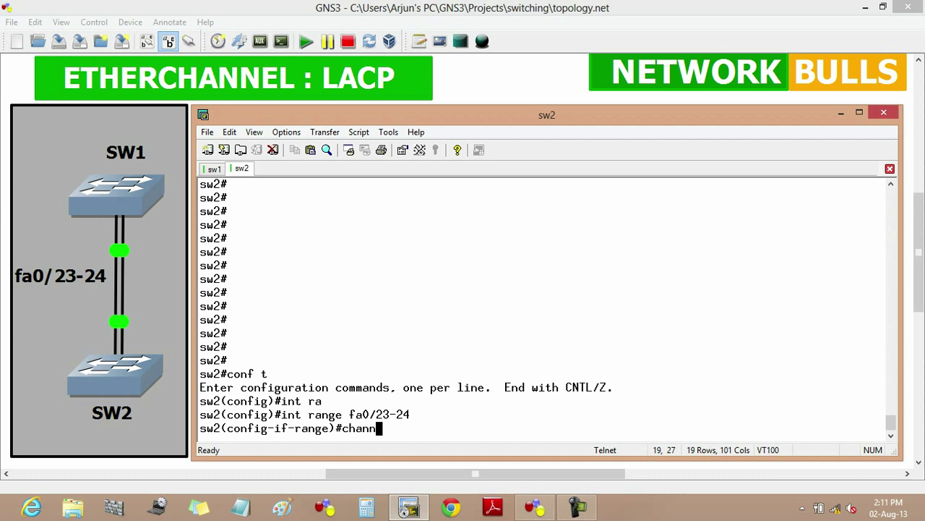
key("Tab")
type("g")
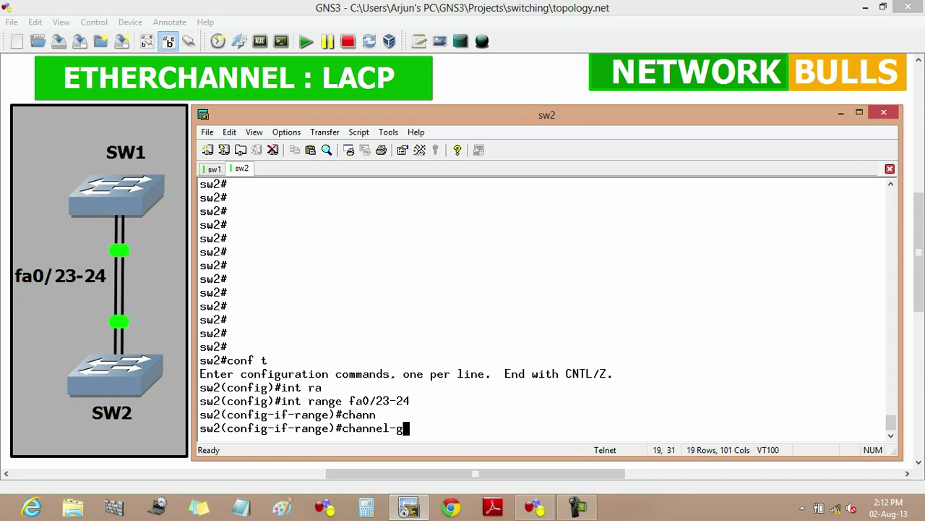
key("Tab")
type("1 mo")
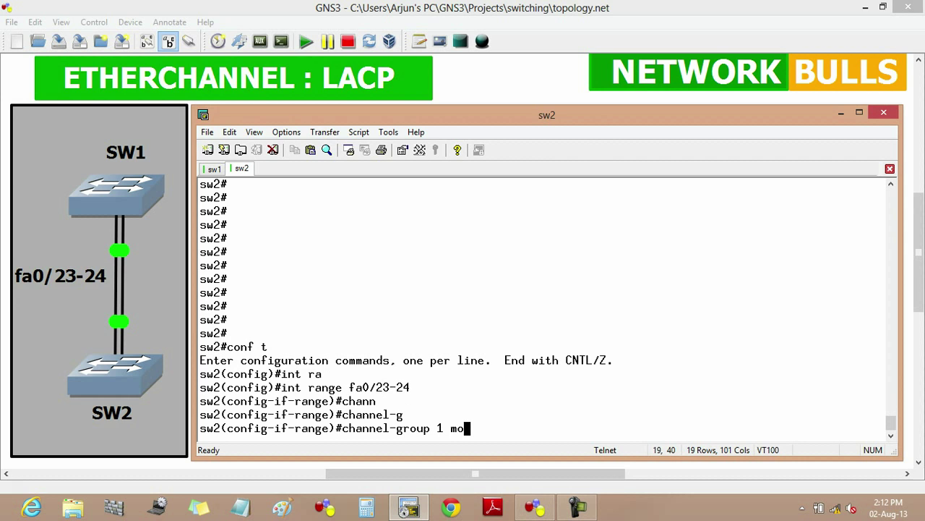
type("de")
key("Tab")
type("a")
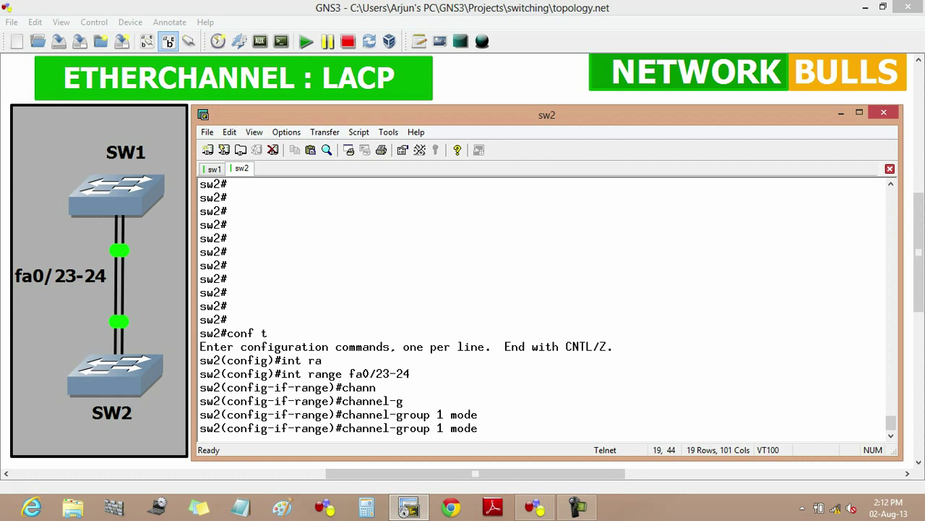
type("ct")
key("Tab")
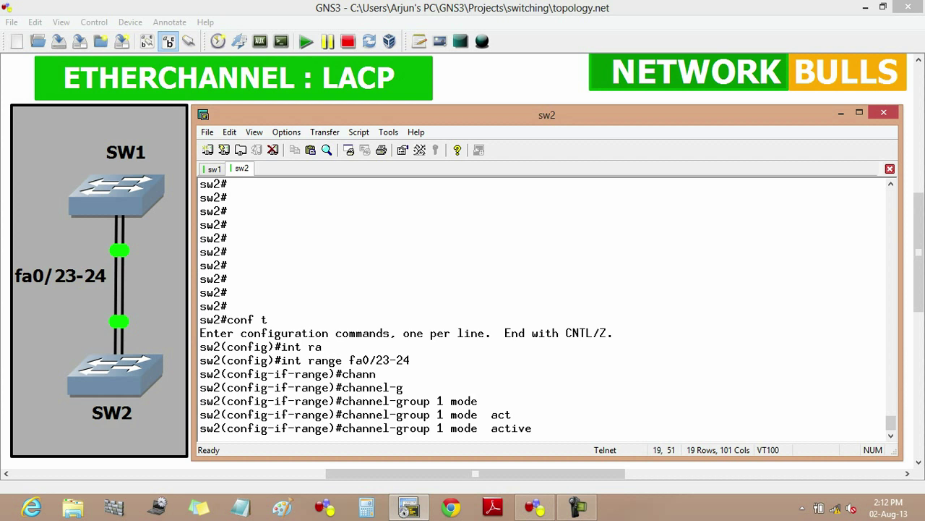
key("Return")
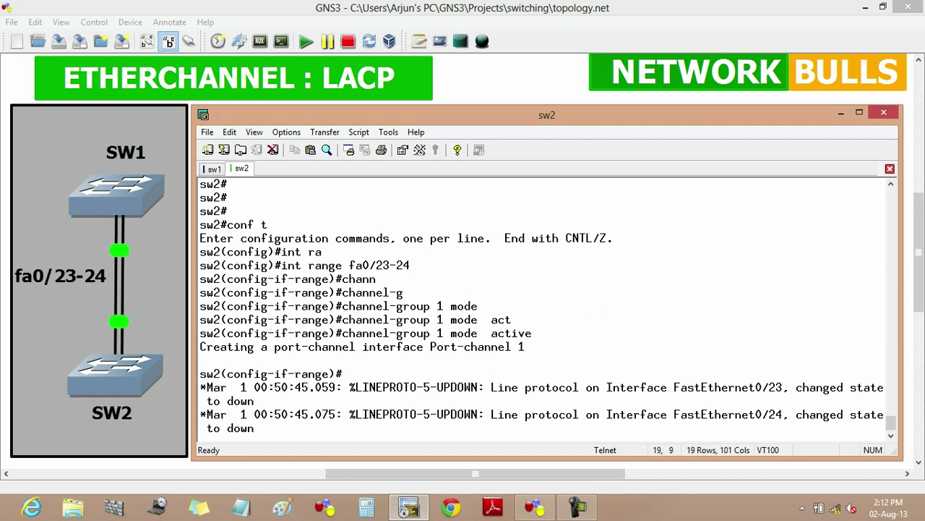
key("Return")
key("Return")
key("Return")
Step: Enable sw2's fa0/23-24 interfaces with no shut and exit to global configuration mode
type("no shut")
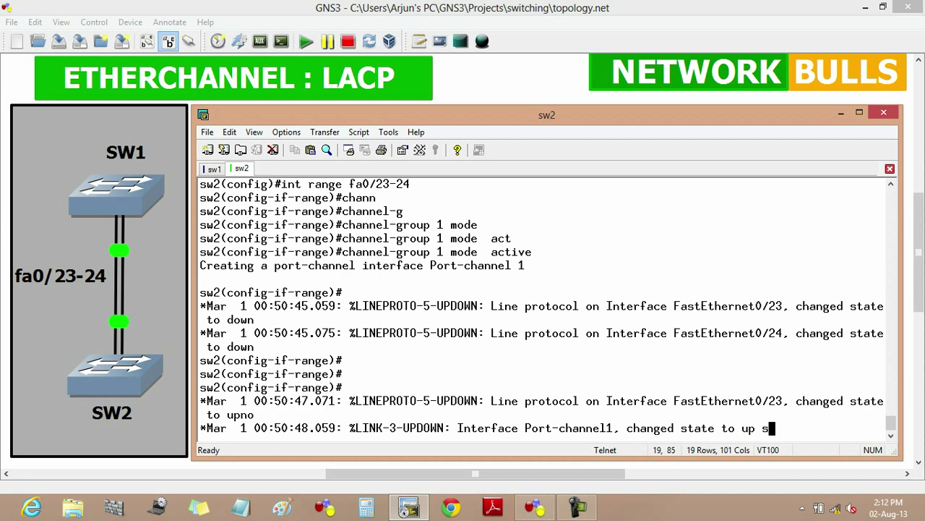
key("Return")
type("exit")
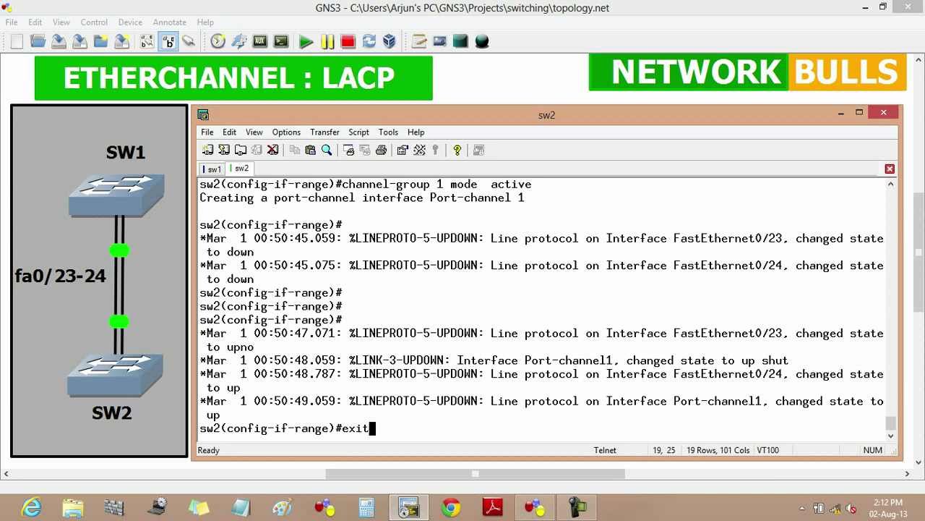
key("Return")
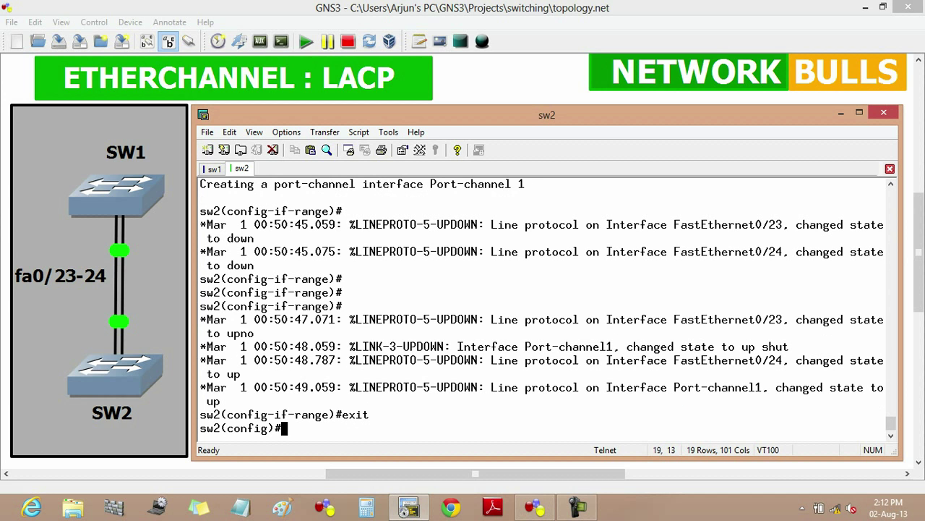
Step: Open interface port-channel 1 for configuration on sw2
type("int port ch")
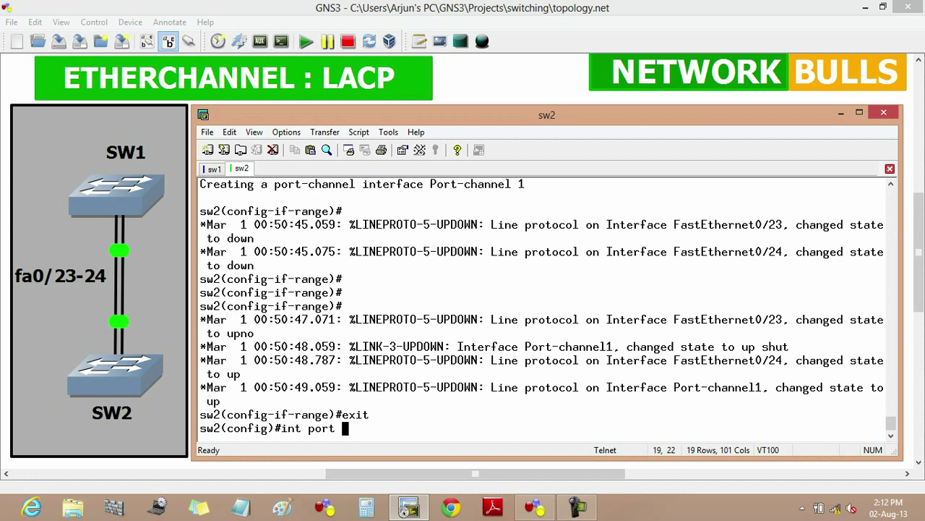
key("Tab")
key("BackSpace")
key("BackSpace")
key("BackSpace")
key("BackSpace")
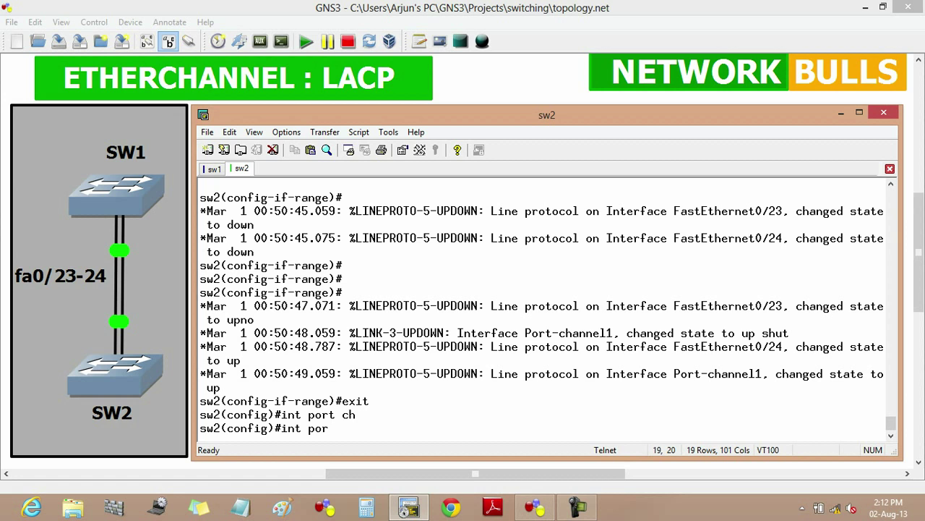
key("Tab")
type("t-ch")
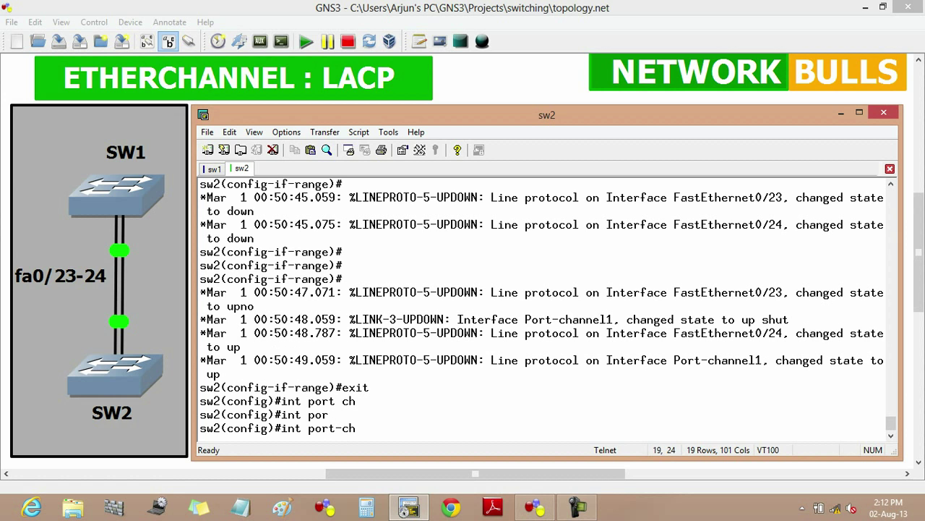
key("Tab")
type("1")
key("Return")
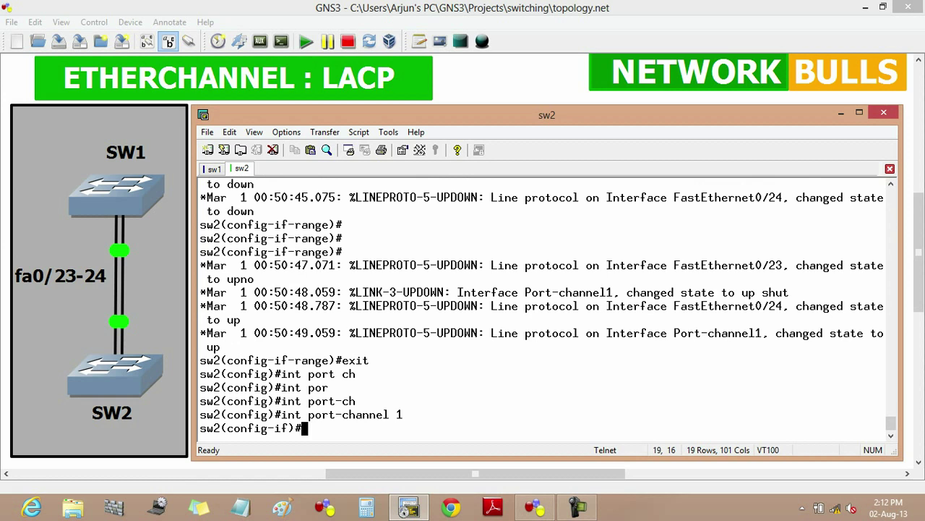
Step: Set the trunk encapsulation of sw2's port-channel 1 to dot1q
type("swi")
key("Tab")
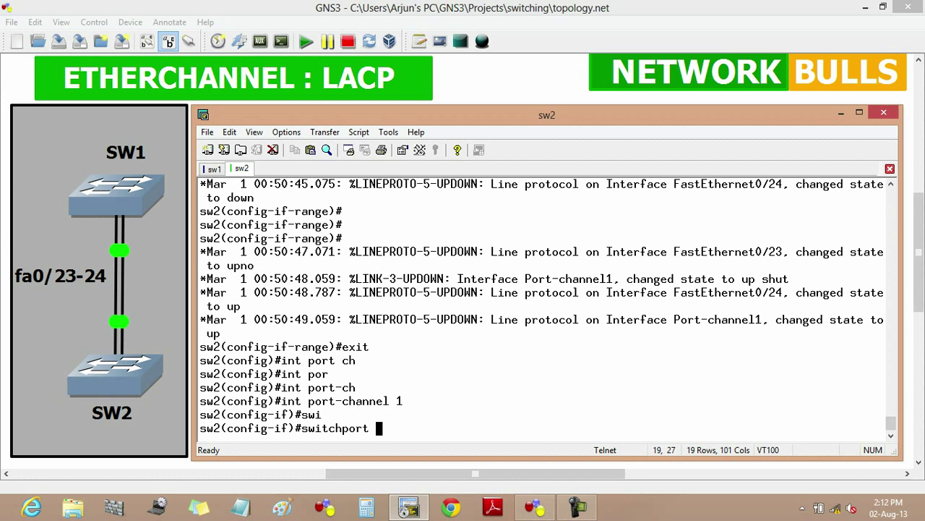
type("trun")
key("Tab")
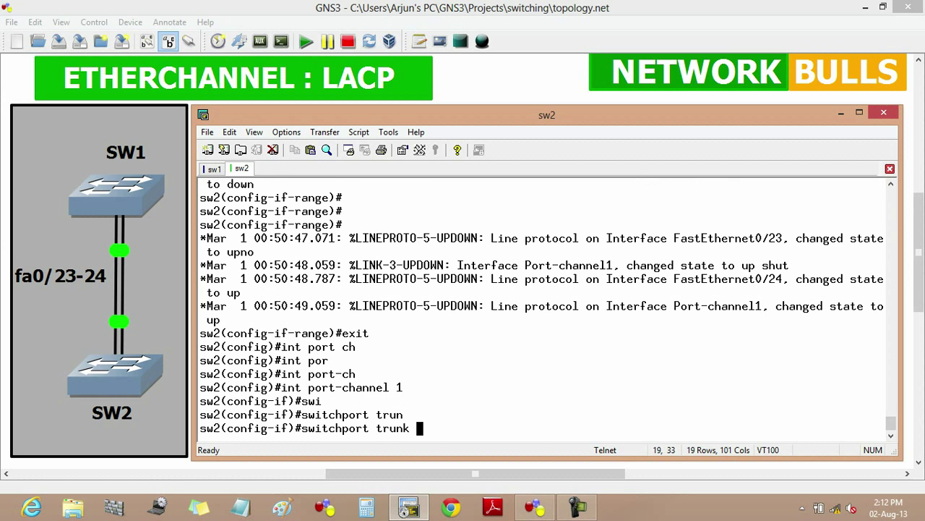
type("en")
key("Tab")
type("do")
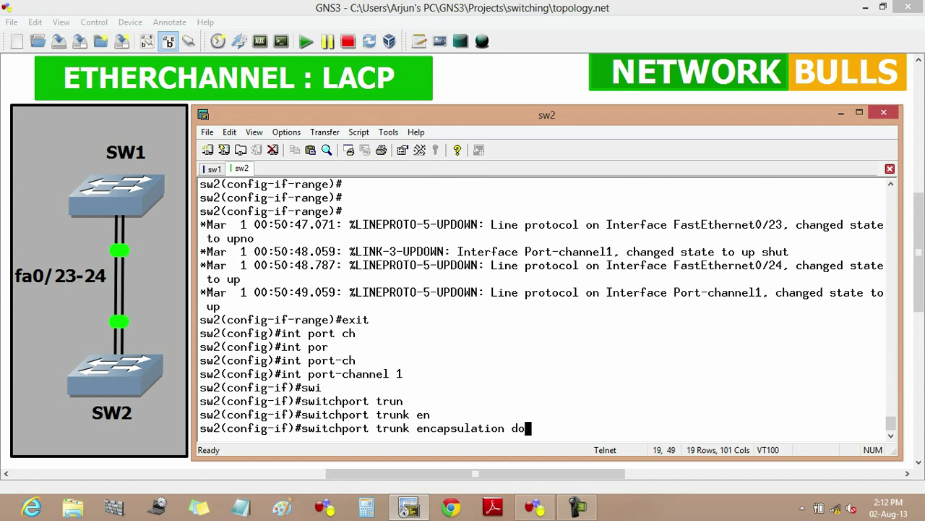
key("Tab")
key("Return")
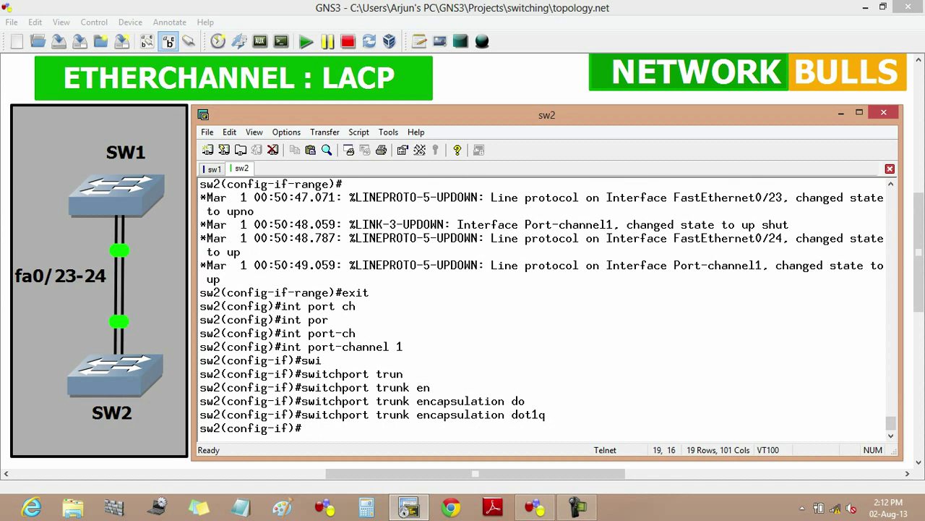
Step: Set sw2's port-channel 1 to switchport mode trunk and exit to global configuration mode
type("swit")
key("Tab")
type("mo")
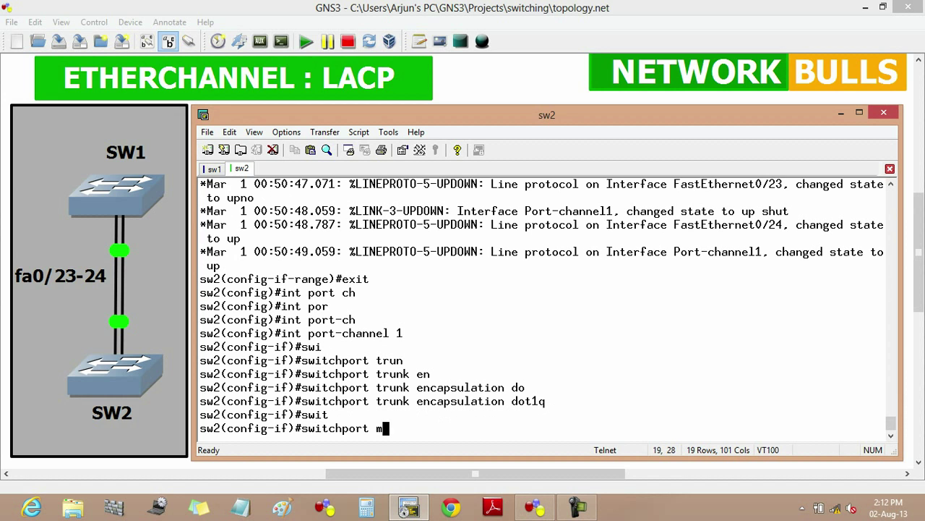
key("Tab")
type("tr")
key("Tab")
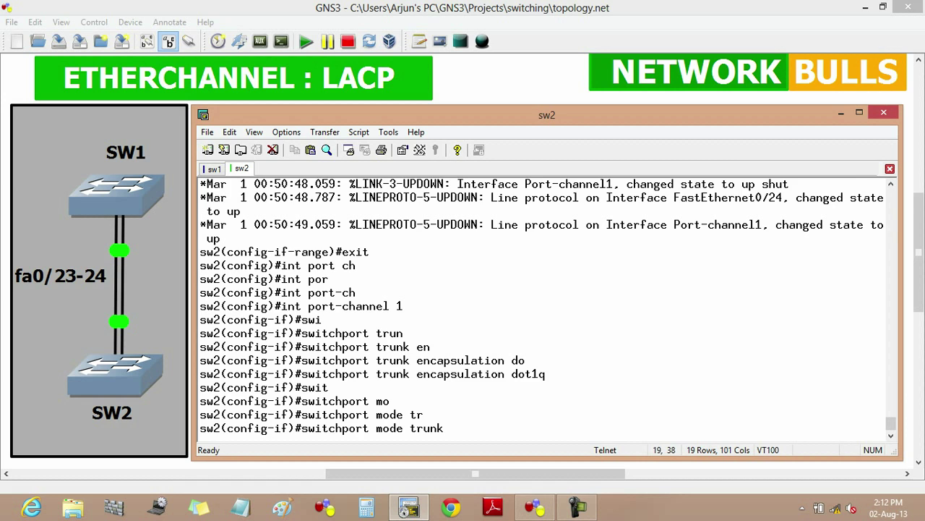
key("Return")
type("exit")
key("Return")
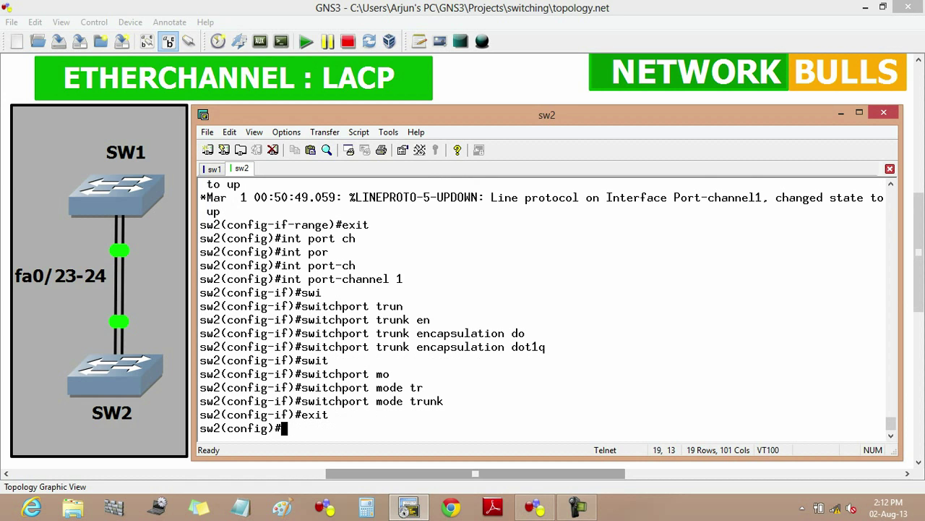
left_click(577, 507)
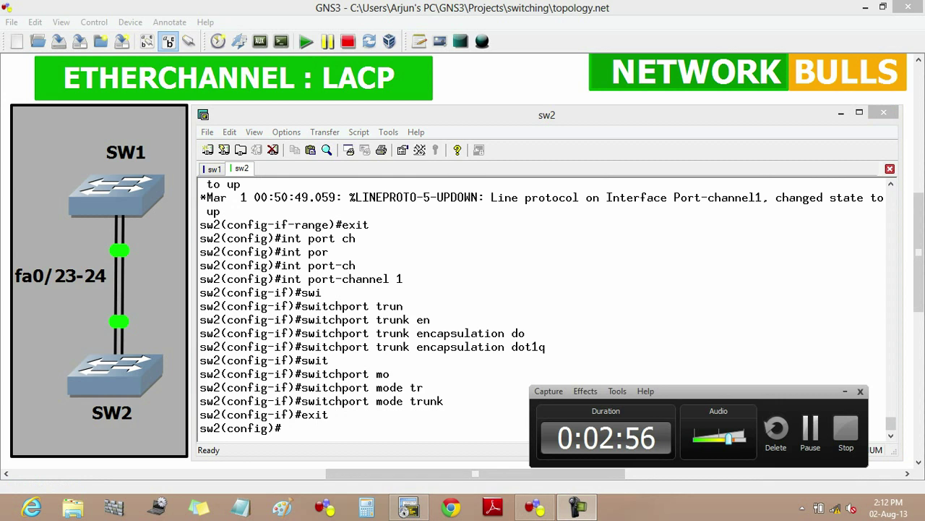
key("alt+Tab")
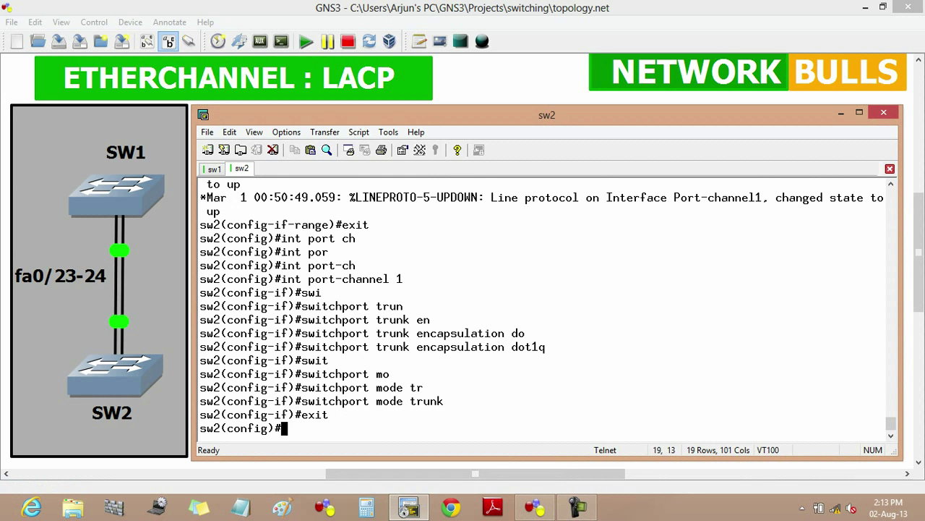
Step: Leave configuration mode on sw2 and display the EtherChannel summary, checking the port-channel flags, protocol and member ports
key("ctrl+z")
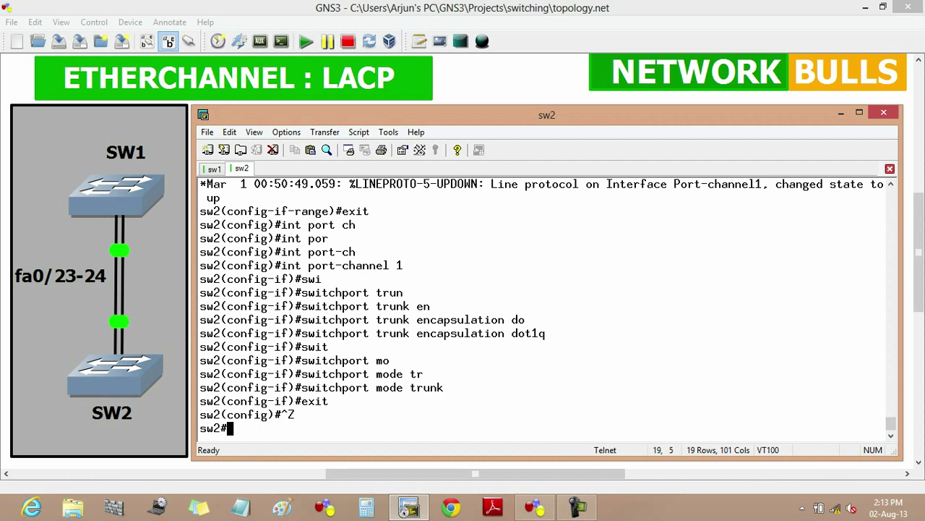
type("sh ")
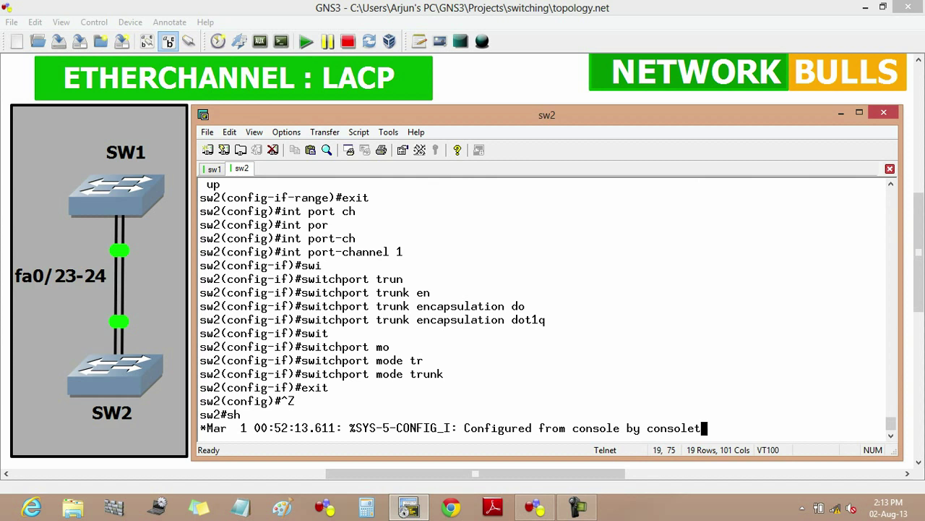
type("eth")
key("Tab")
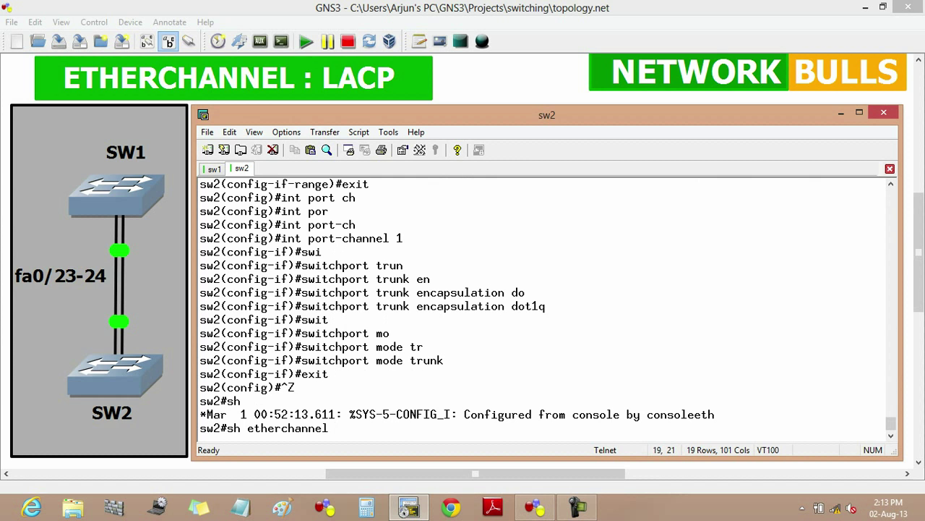
type("summ")
key("Tab")
key("Return")
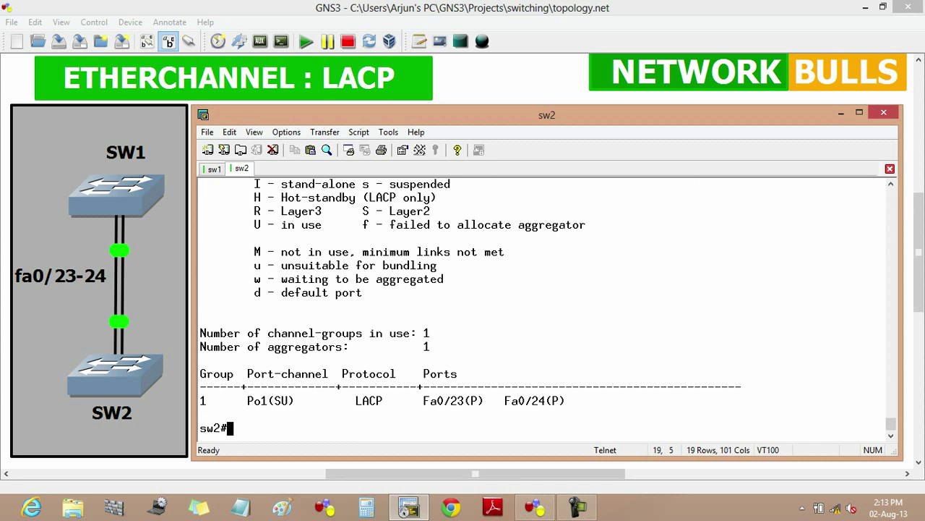
left_click_drag(248, 401, 276, 401)
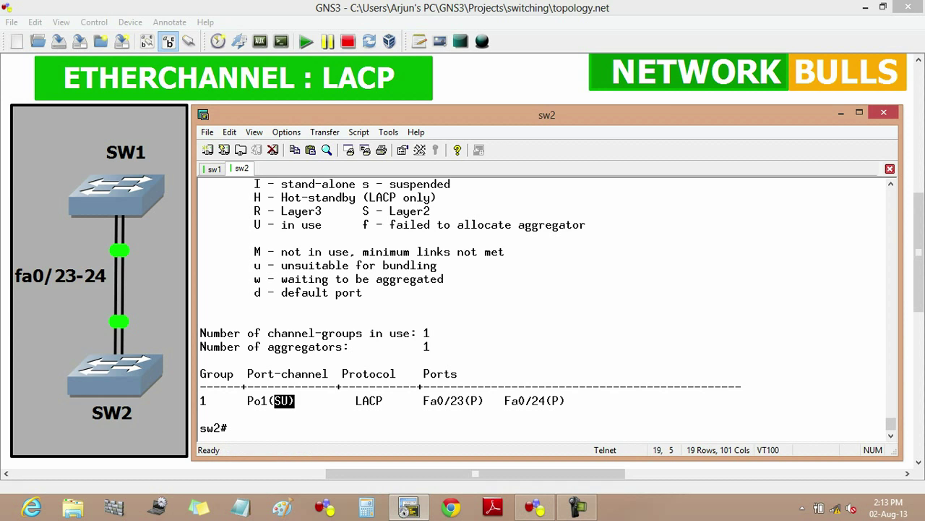
left_click_drag(390, 211, 430, 211)
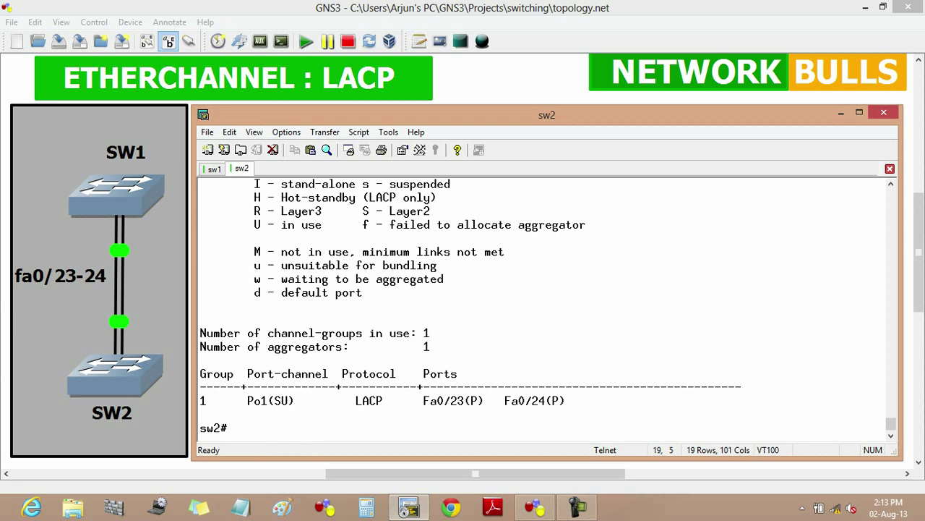
left_click_drag(349, 401, 394, 402)
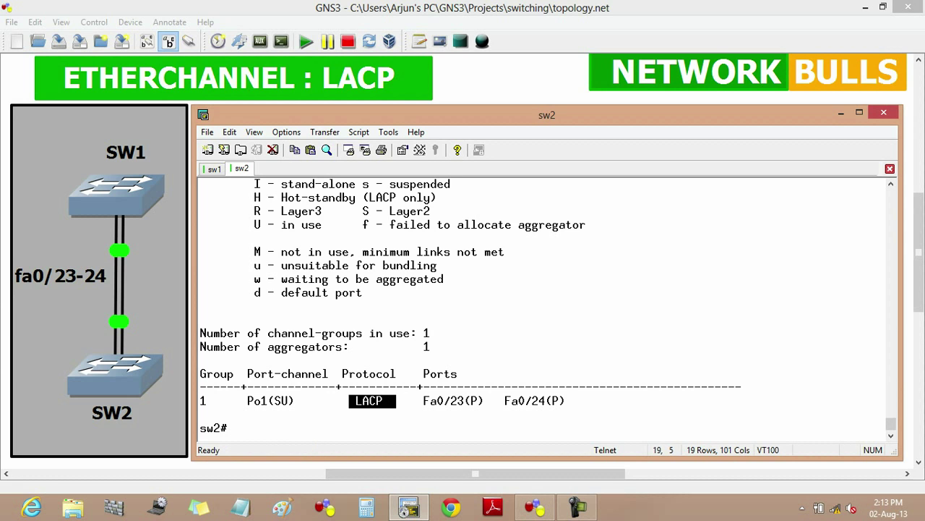
left_click_drag(586, 400, 410, 401)
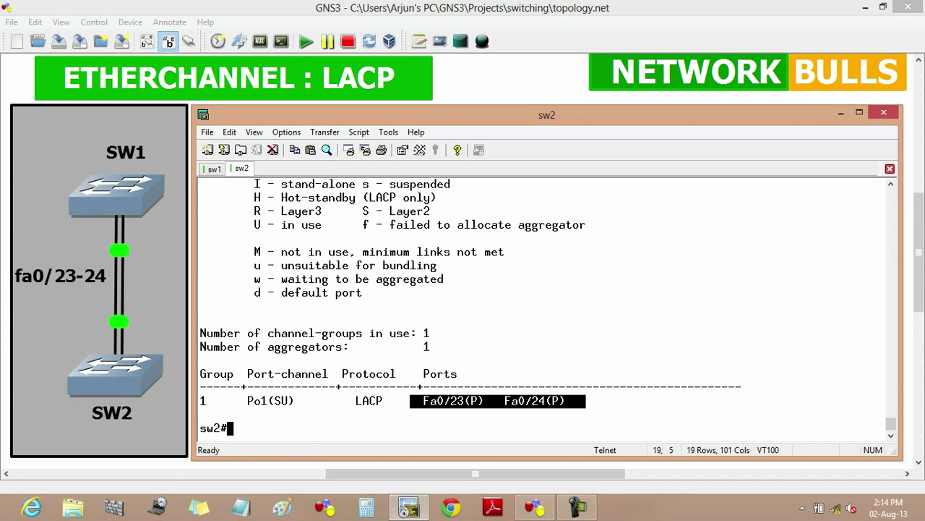
left_click(410, 402)
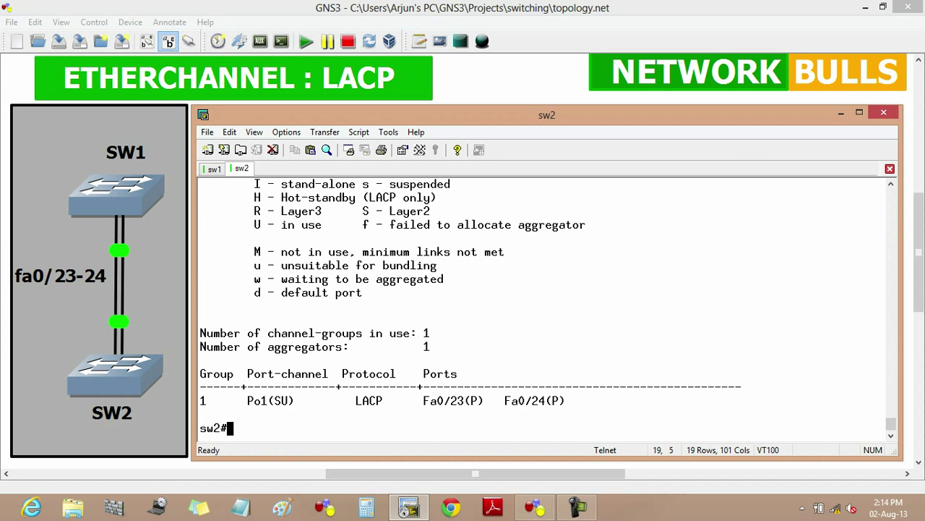
Step: Switch to the sw1 console, leave configuration mode and display its EtherChannel summary
key("ctrl+Tab")
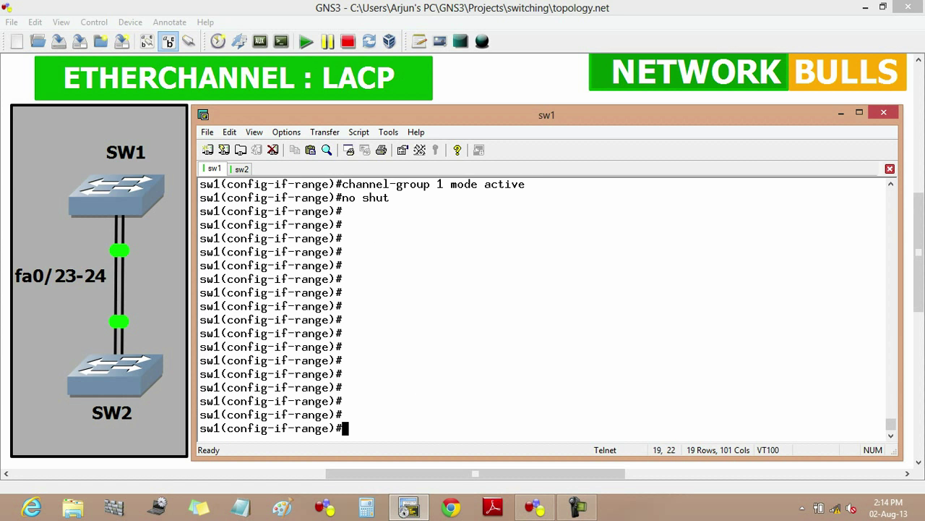
key("ctrl+z")
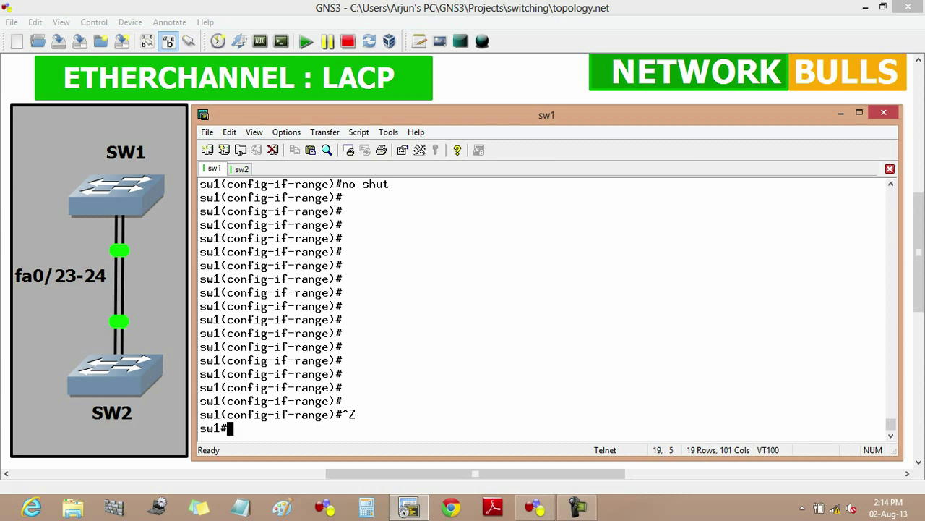
type("sh et")
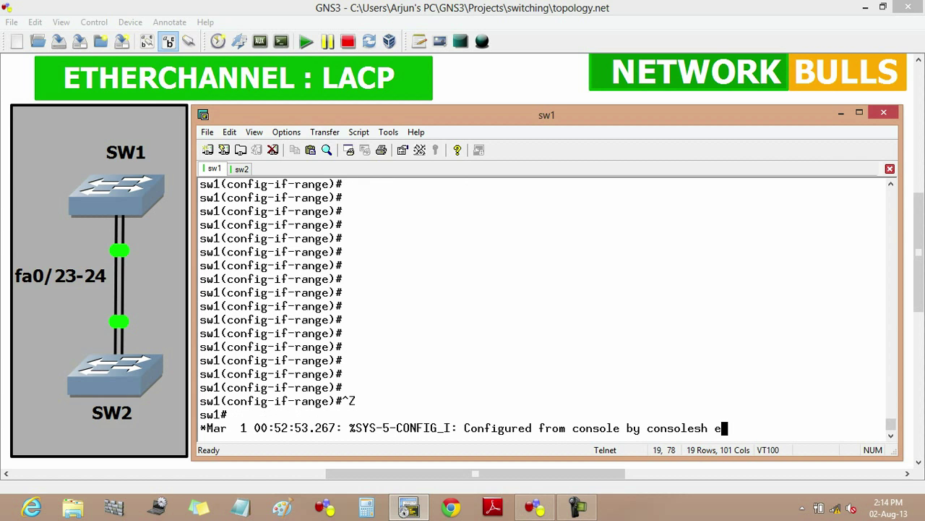
key("Tab")
type("s")
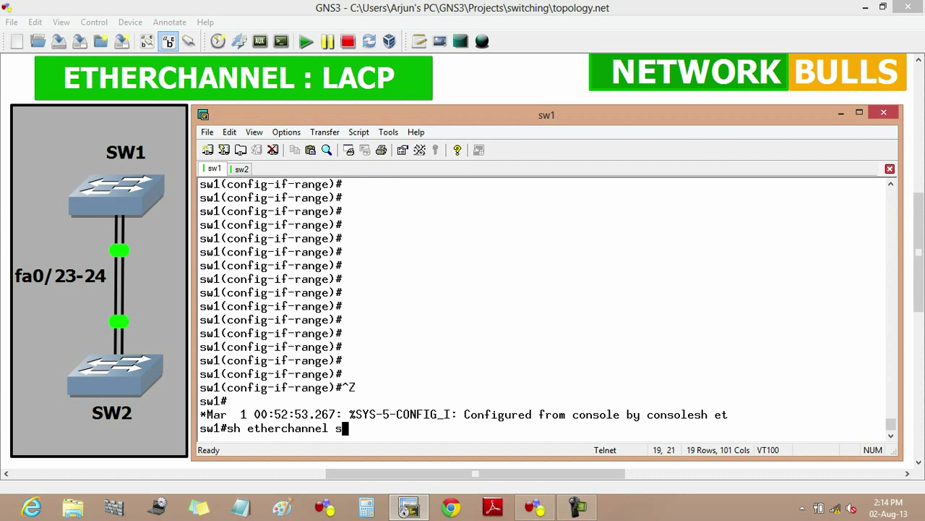
type("umm")
key("Tab")
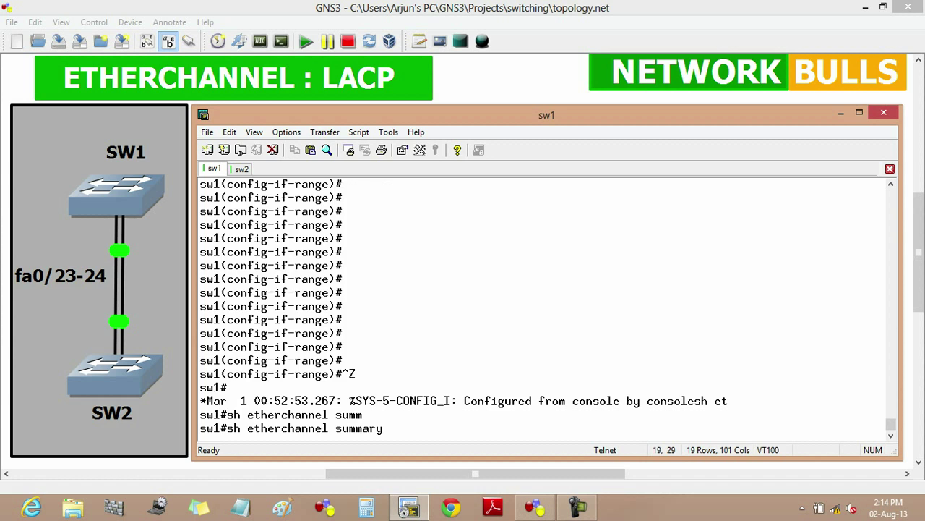
key("Return")
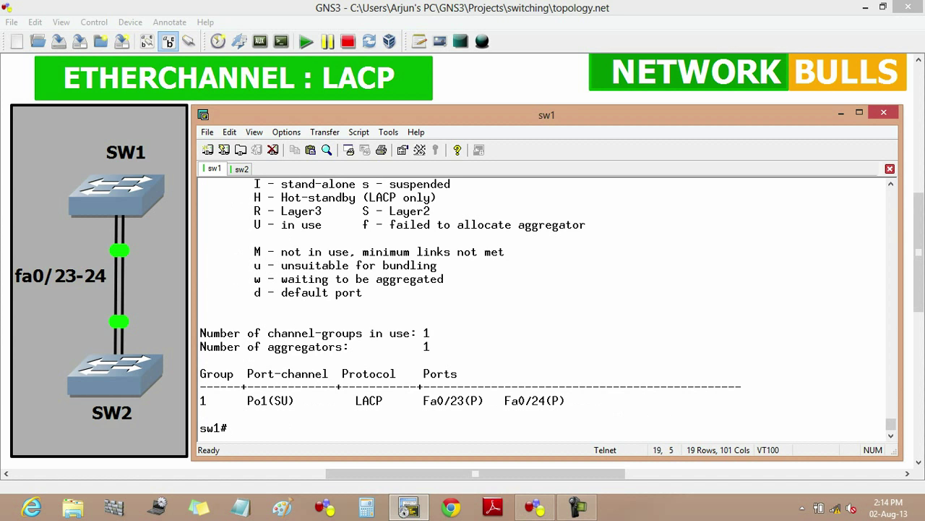
Step: Examine the port-channel flags, protocol and member ports in sw1's EtherChannel summary
left_click_drag(201, 333, 281, 374)
left_click(282, 373)
left_click_drag(389, 388, 363, 387)
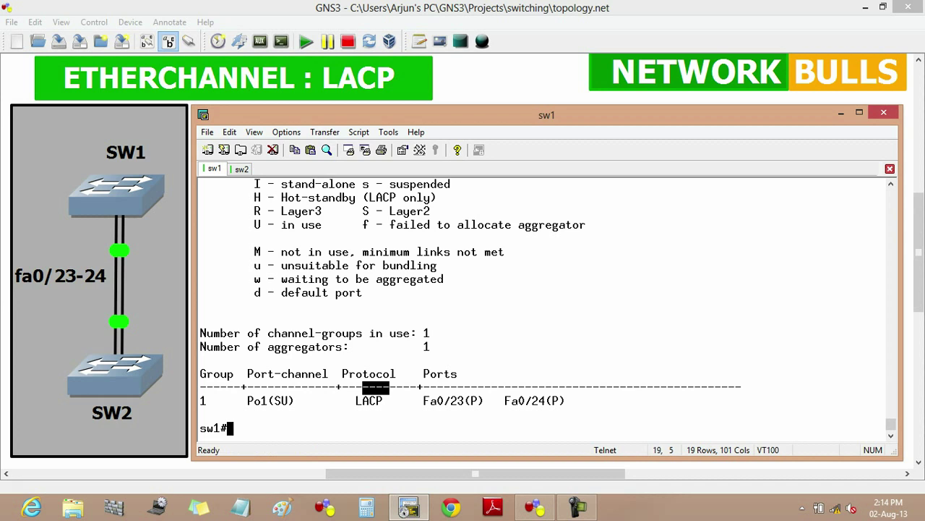
left_click_drag(294, 401, 274, 400)
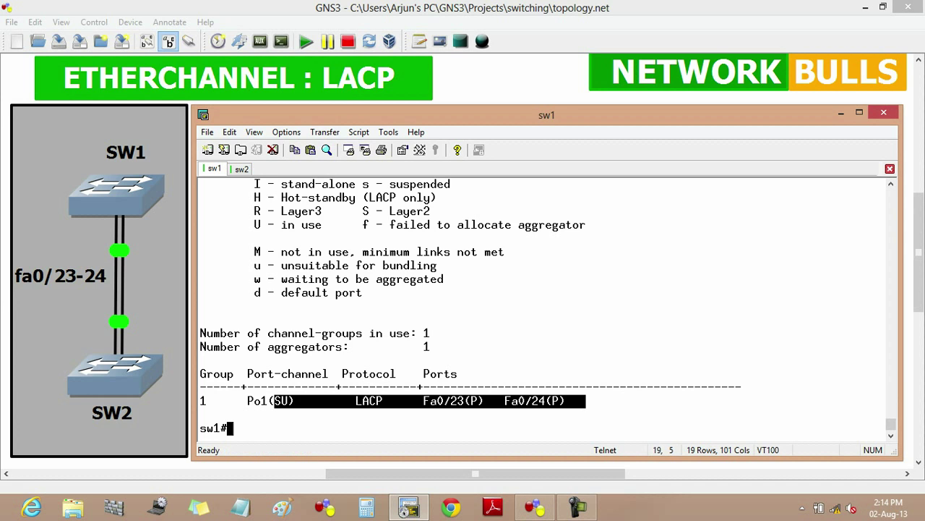
left_click(275, 402)
left_click_drag(586, 400, 416, 401)
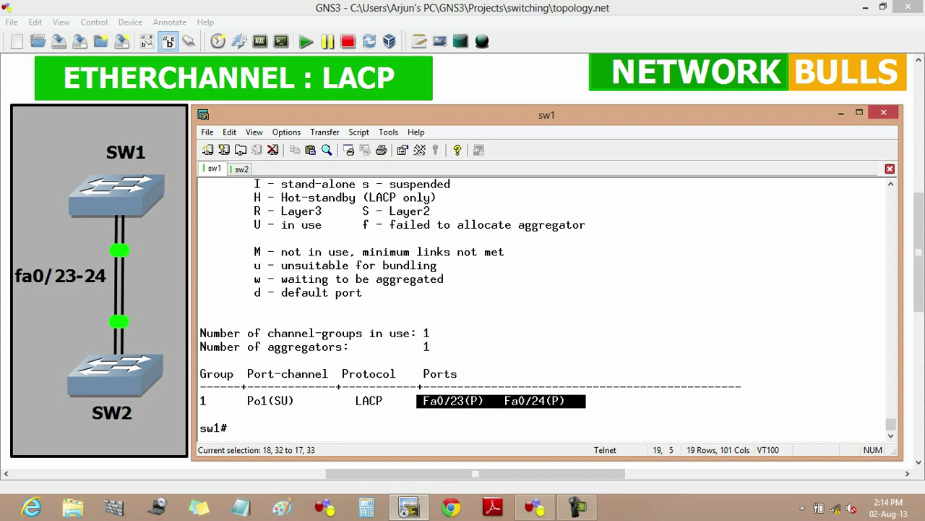
left_click_drag(416, 400, 417, 401)
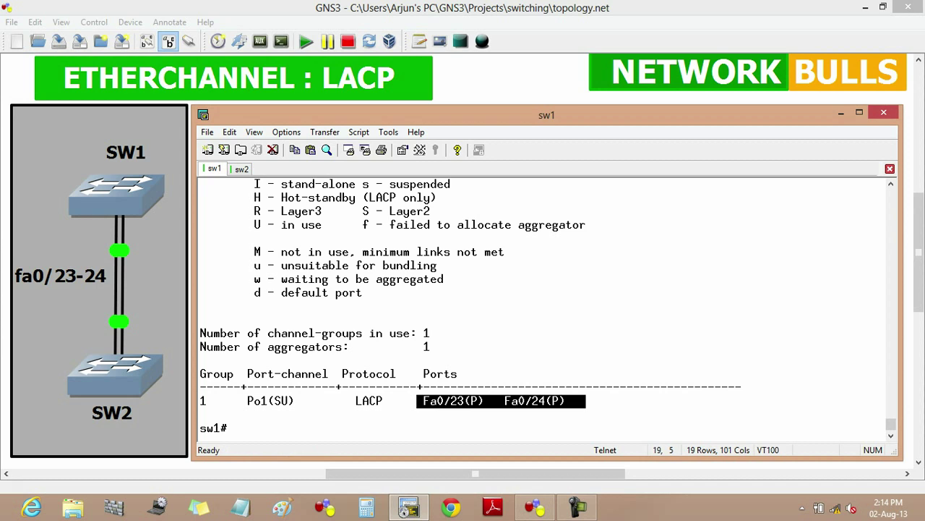
left_click(416, 401)
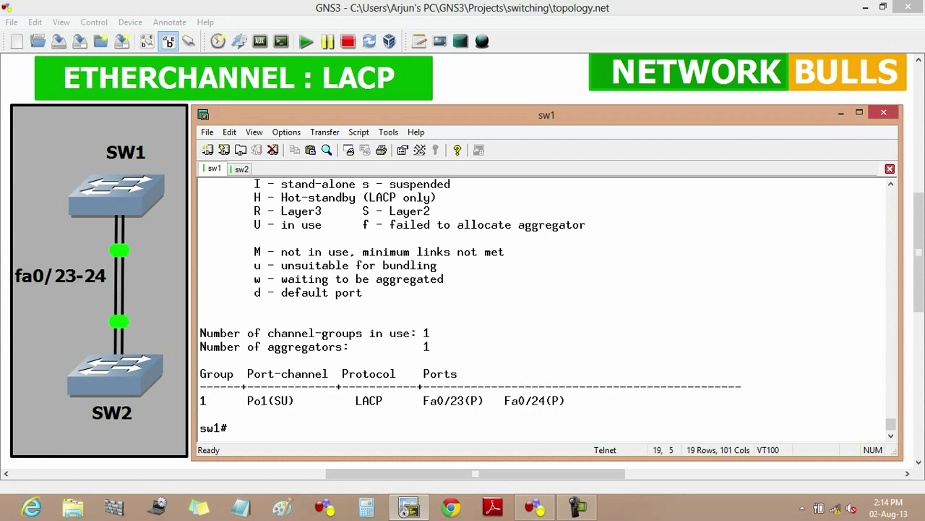
Step: Switch to the sw2 console, enter global configuration mode and select the interface range fa0/23-24
key("ctrl+Tab")
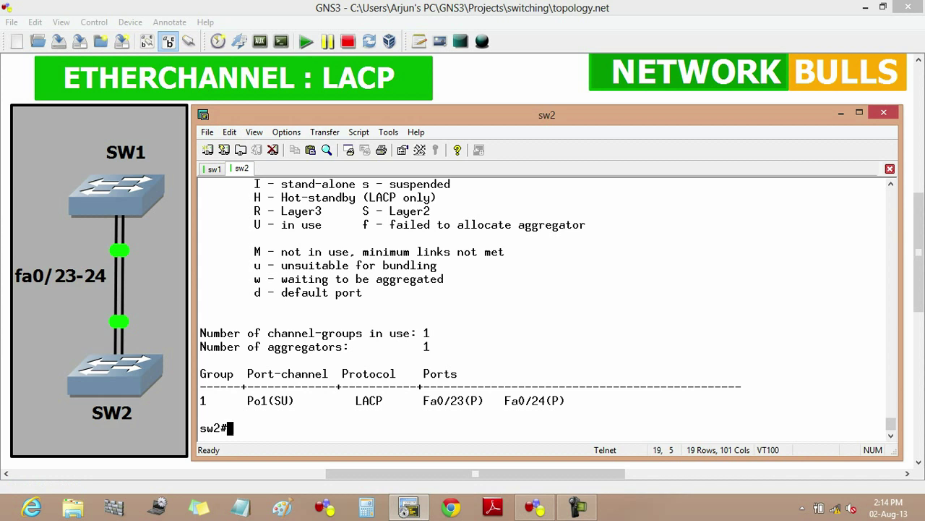
type("conf t")
key("Return")
type("int r")
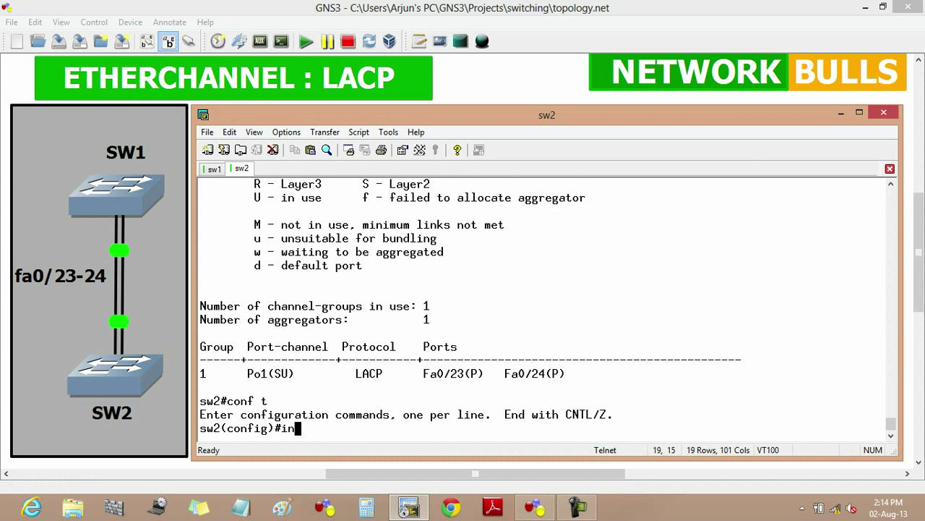
key("Tab")
type("f")
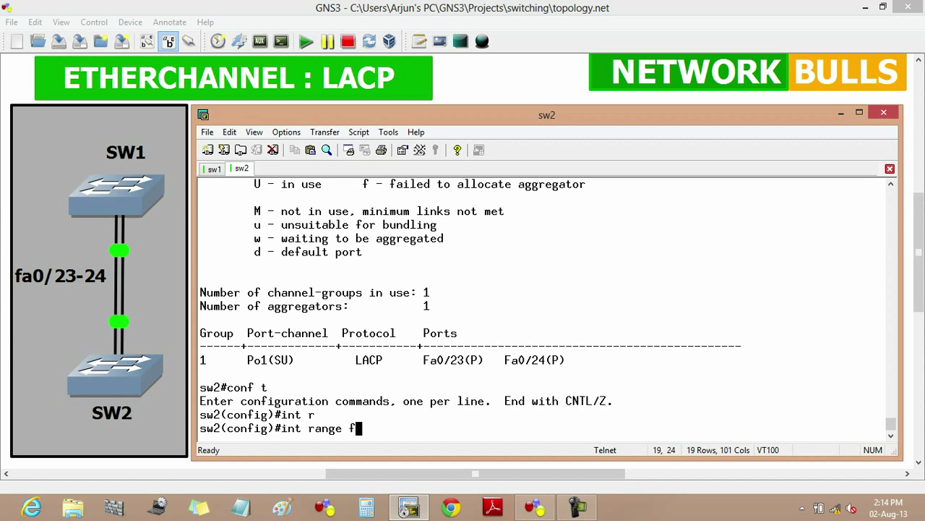
type("a0/23-24")
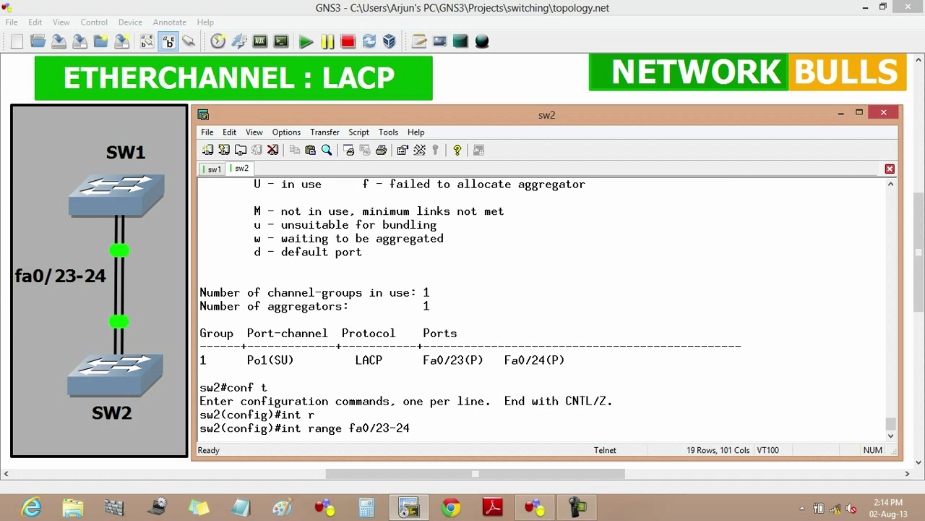
key("Return")
Step: Set channel-group 1 to mode passive on sw2's selected interfaces and return to privileged EXEC mode
type("ch")
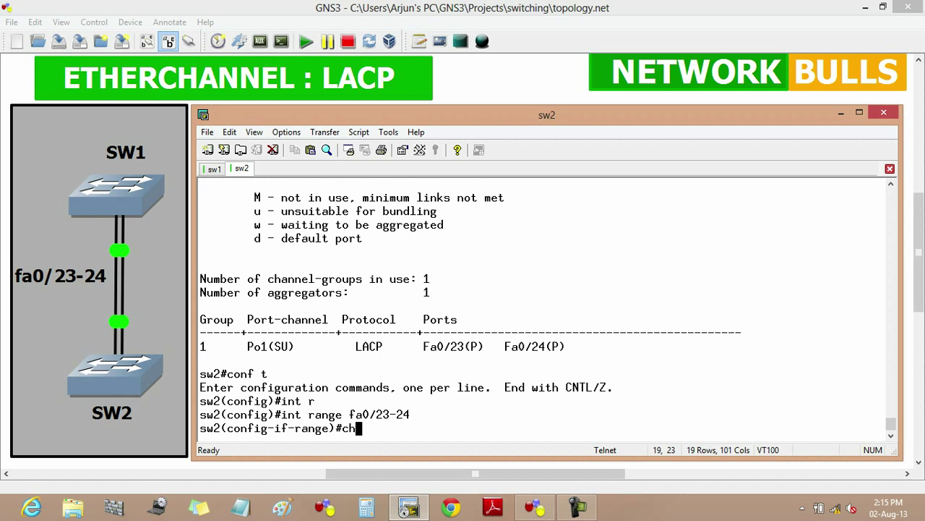
key("Tab")
type("g")
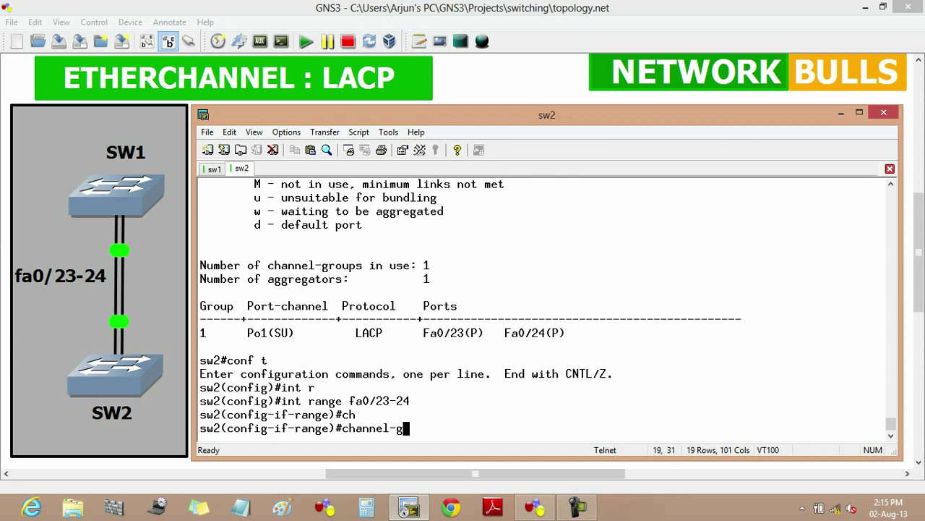
key("Tab")
type("1 mode")
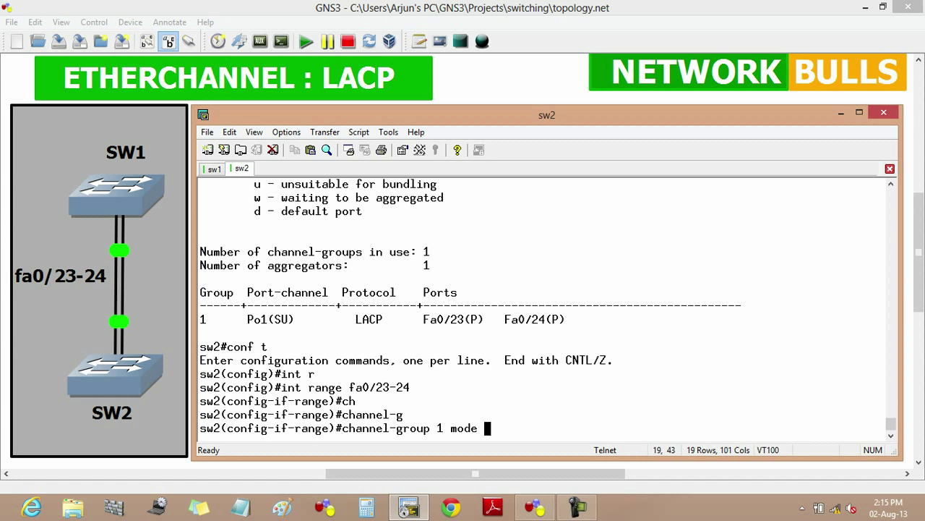
type(" passs")
key("Tab")
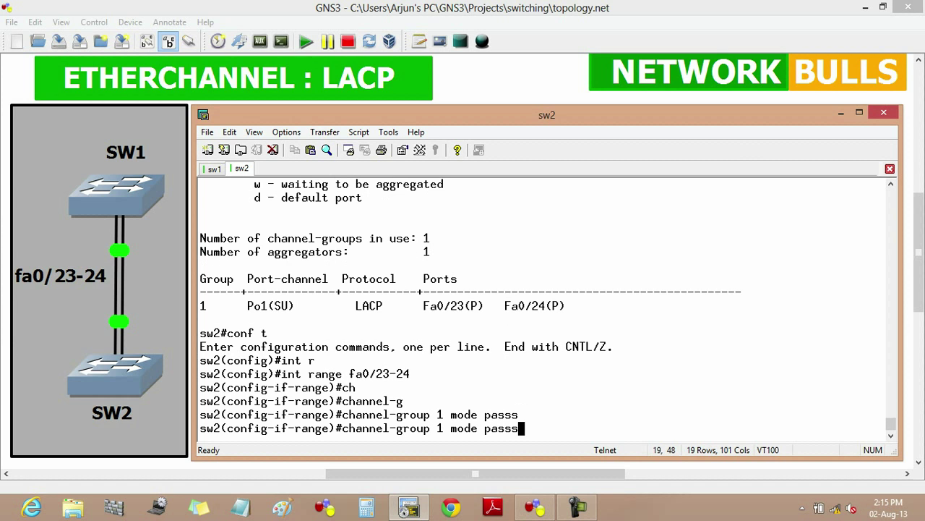
key("BackSpace")
key("Tab")
key("Return")
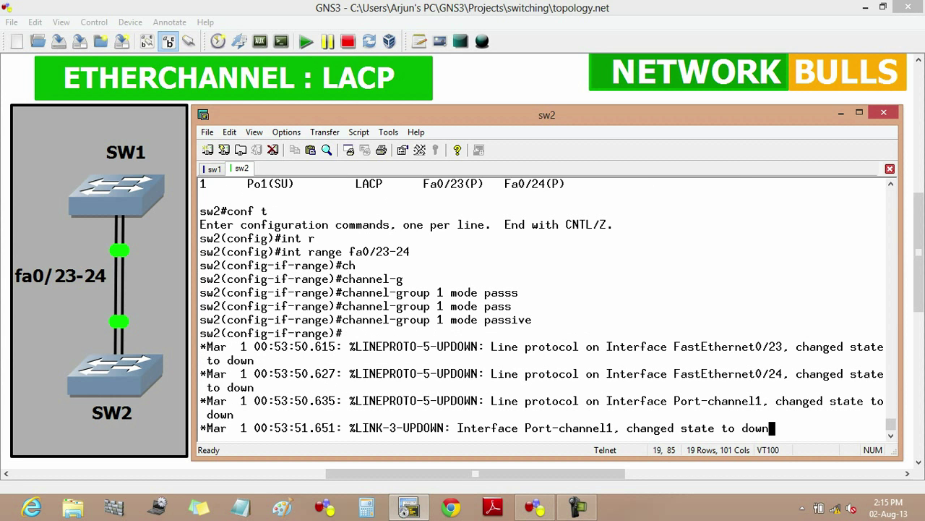
key("ctrl+z")
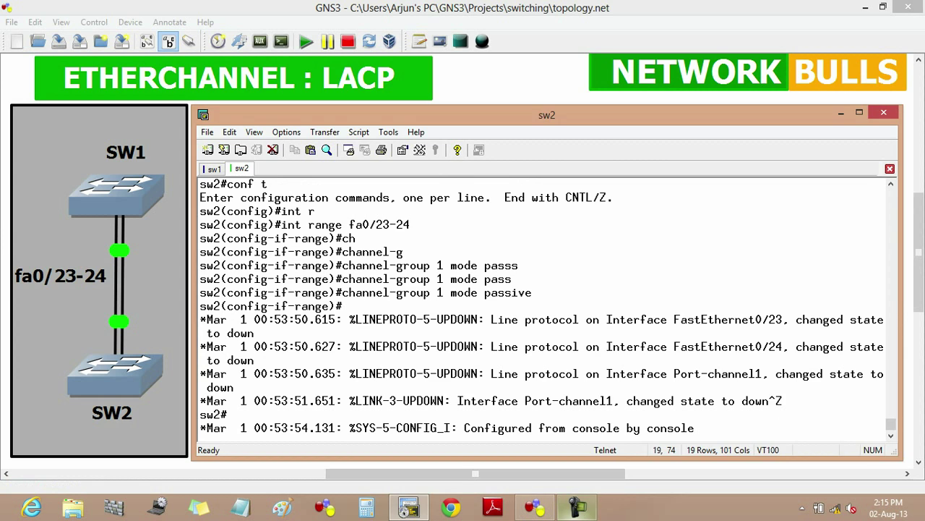
left_click(577, 507)
left_click(811, 432)
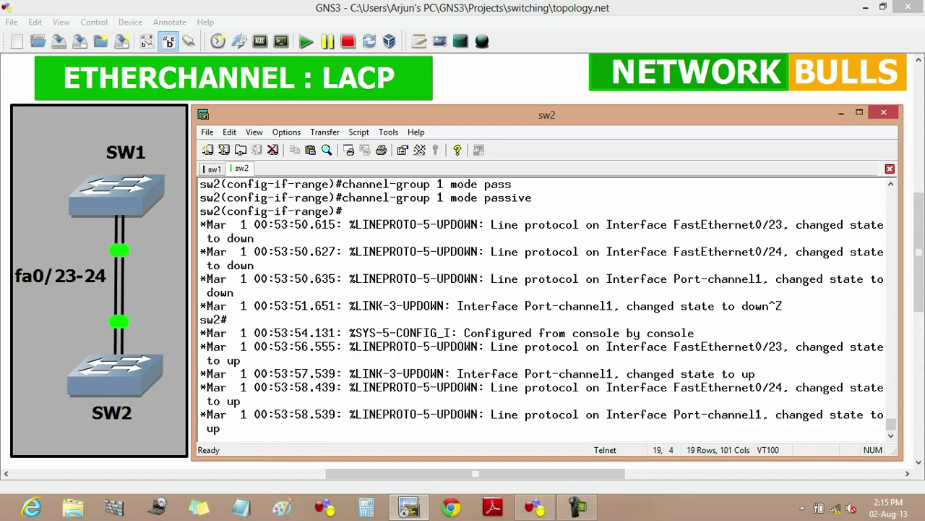
left_click_drag(221, 428, 784, 414)
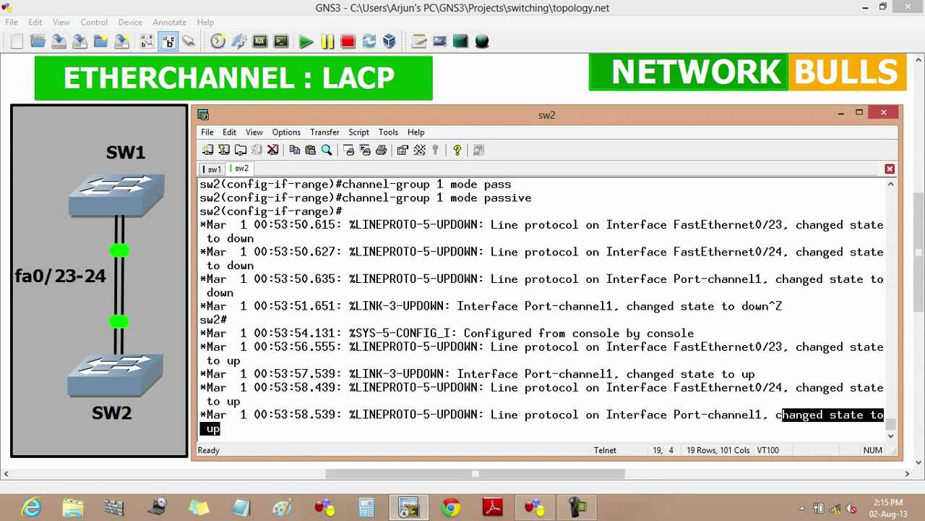
left_click(784, 414)
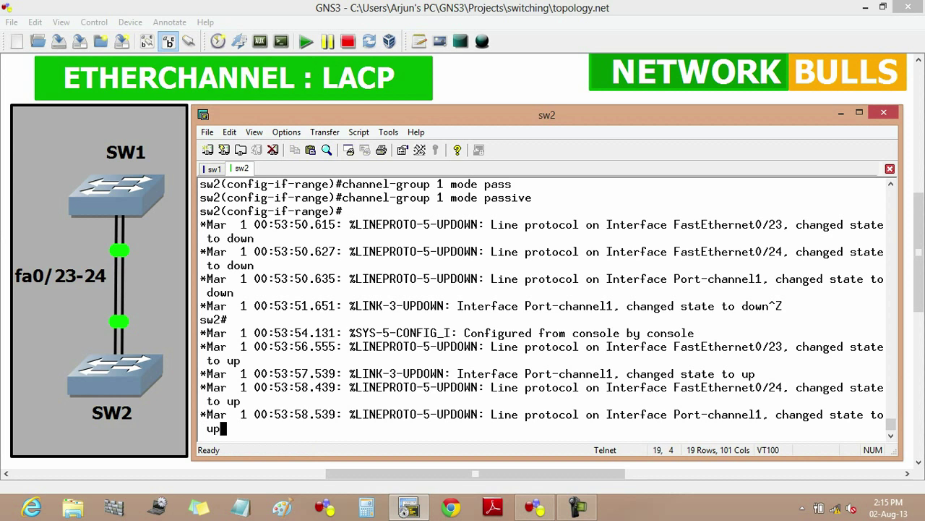
left_click(577, 507)
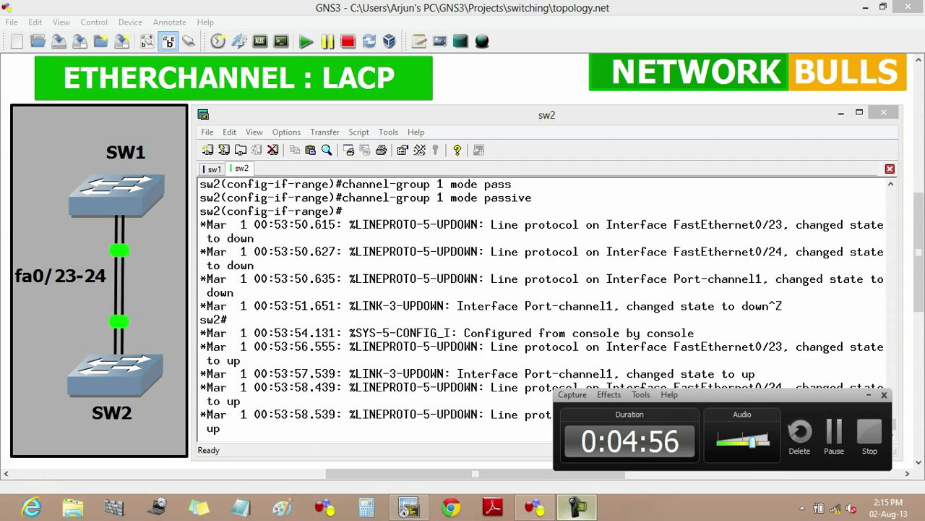